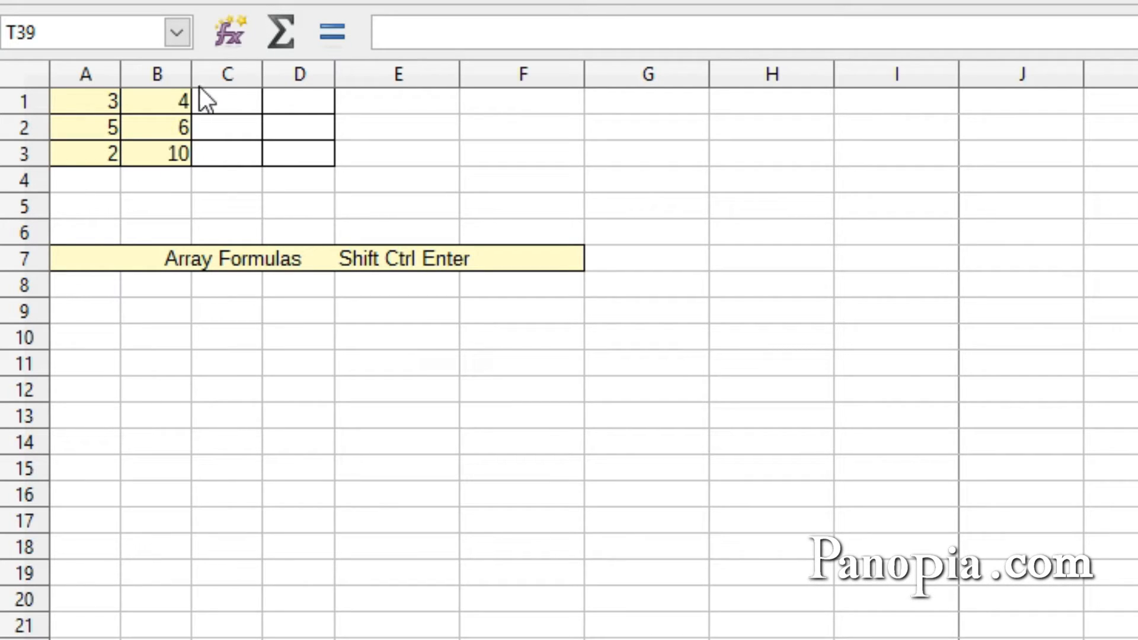
Enter =A1:B3*2 in cell C1 as an array formula that fills C1:D3.
click(234, 100)
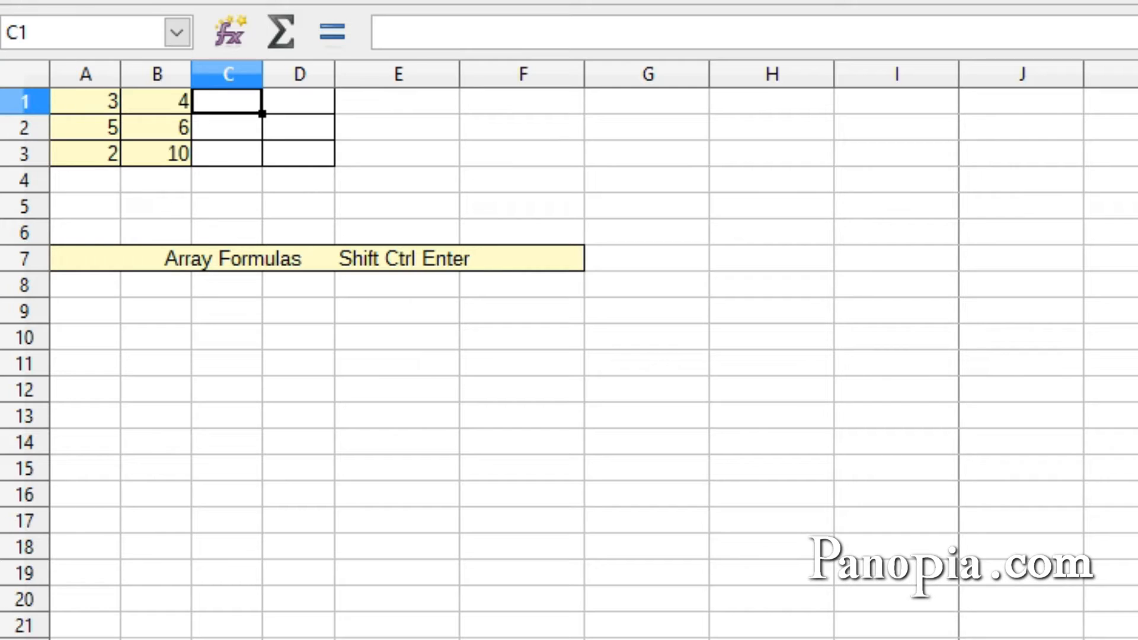
text(=)
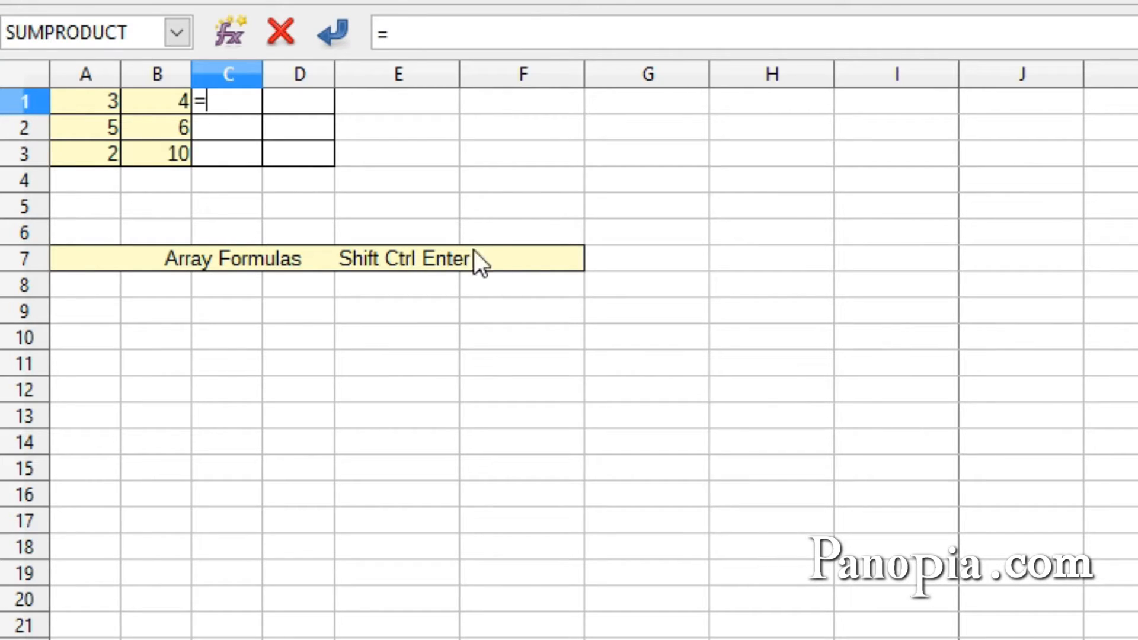
drag(111, 105, 153, 149)
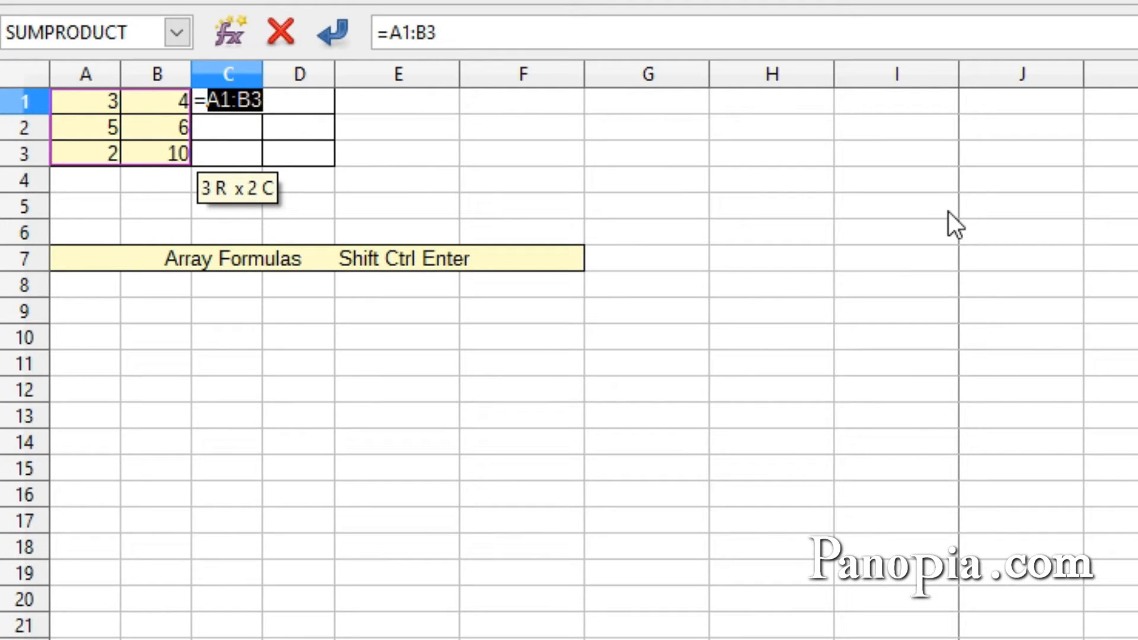
text(*2)
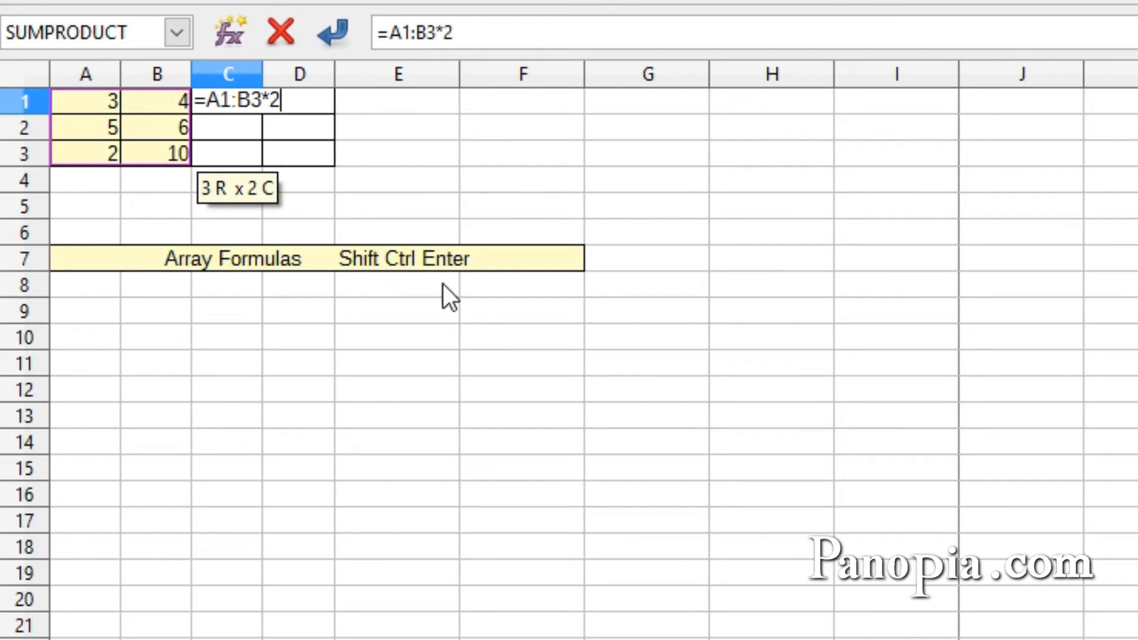
key(ctrl+shift+Return)
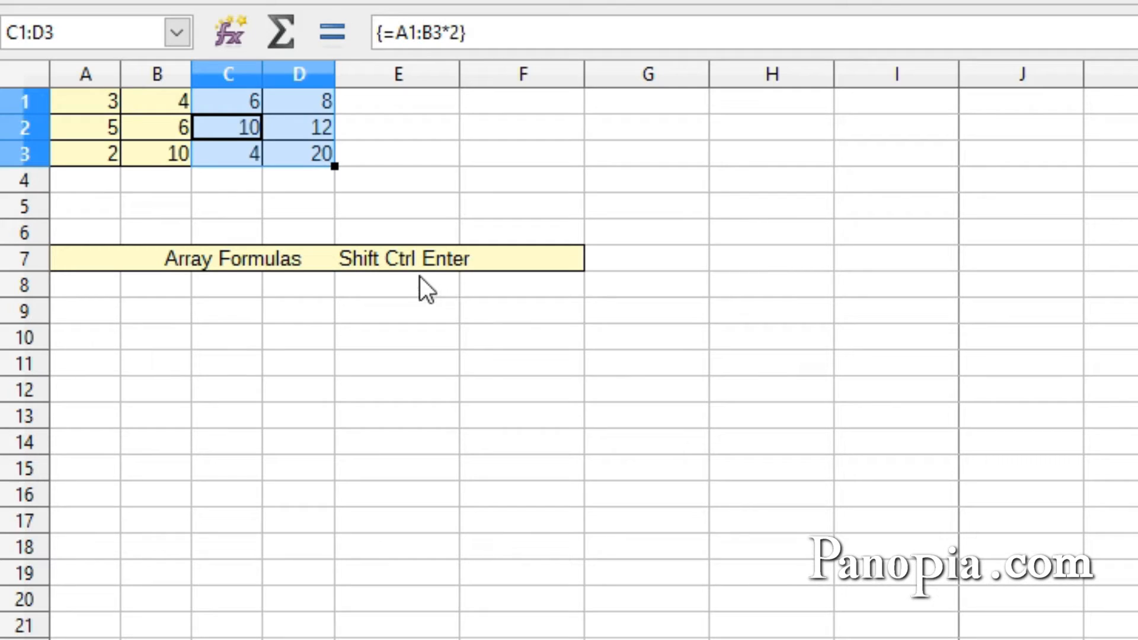
Try to delete only cell D2 from the array range C1:D3, and dismiss the message.
click(389, 160)
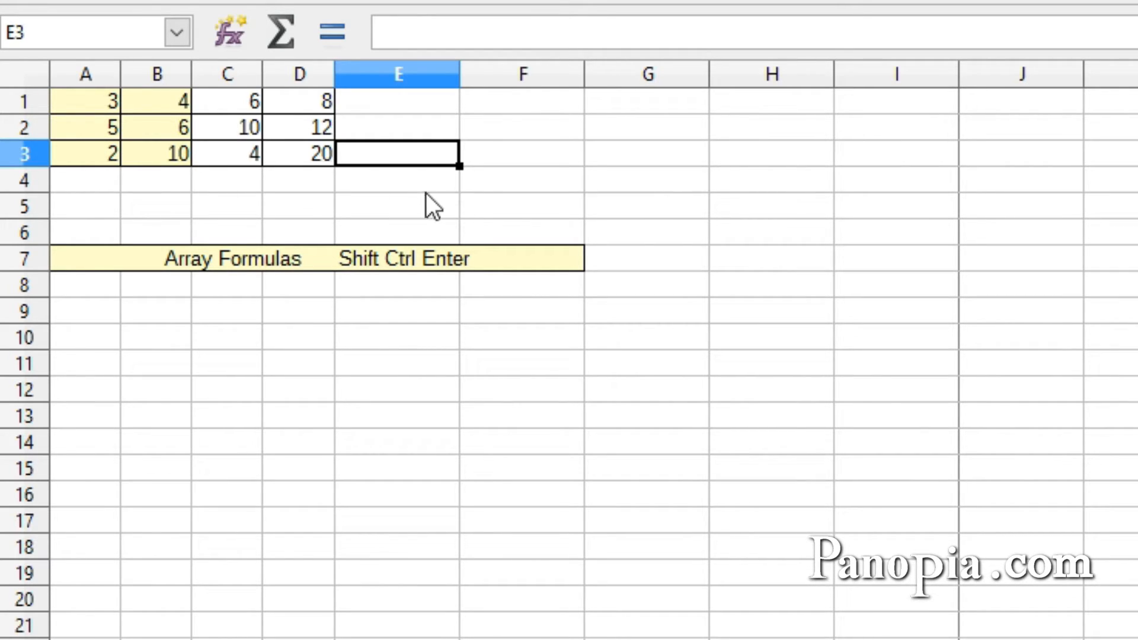
click(293, 130)
key(Delete)
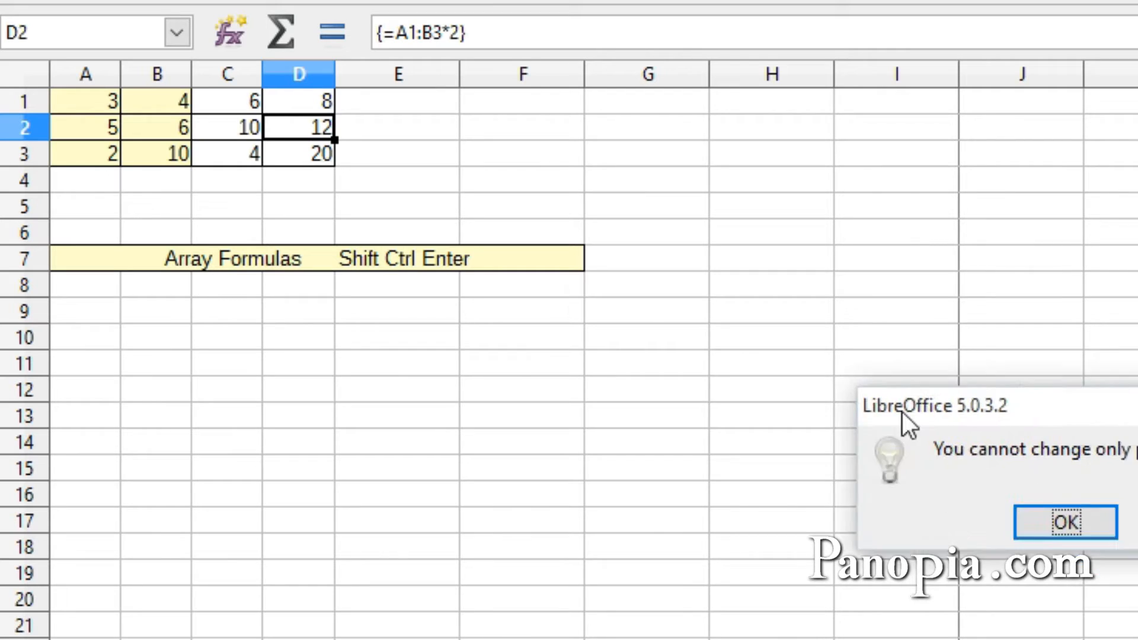
drag(902, 401, 397, 115)
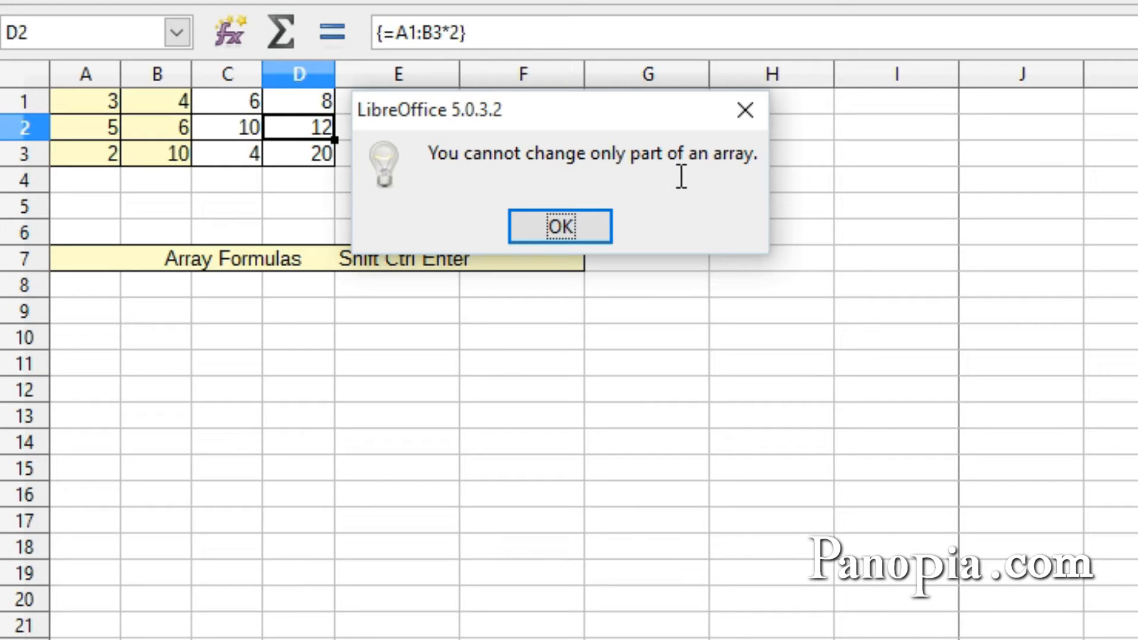
click(558, 232)
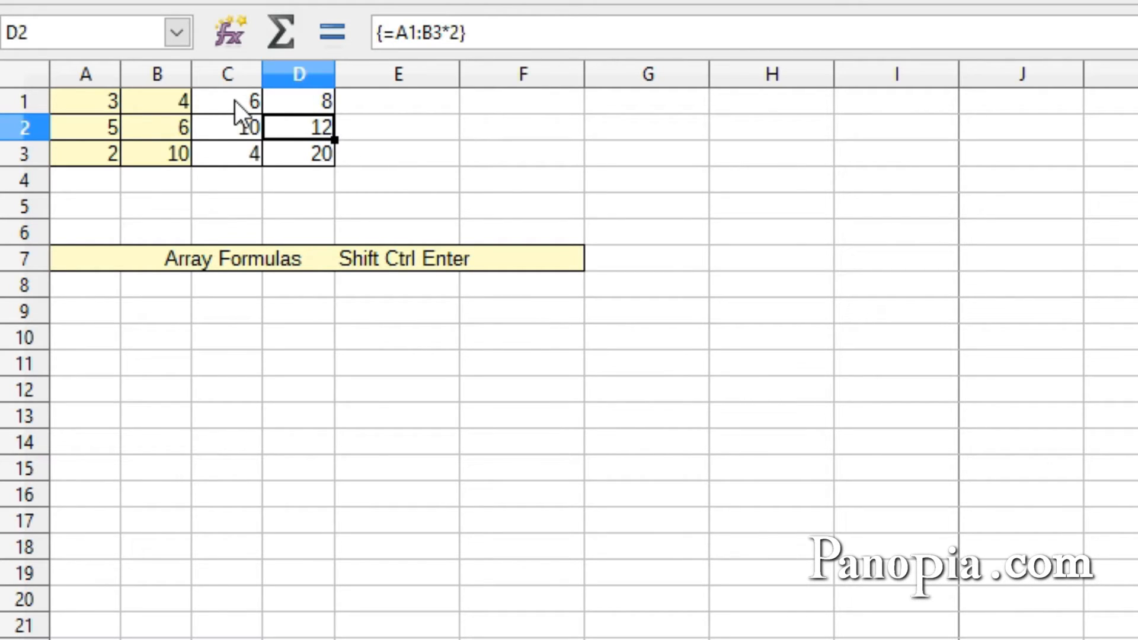
Change the multiplier in the C1:D3 array formula to 3, re-entering it as the array formula =A1:B3*3.
drag(227, 97, 292, 149)
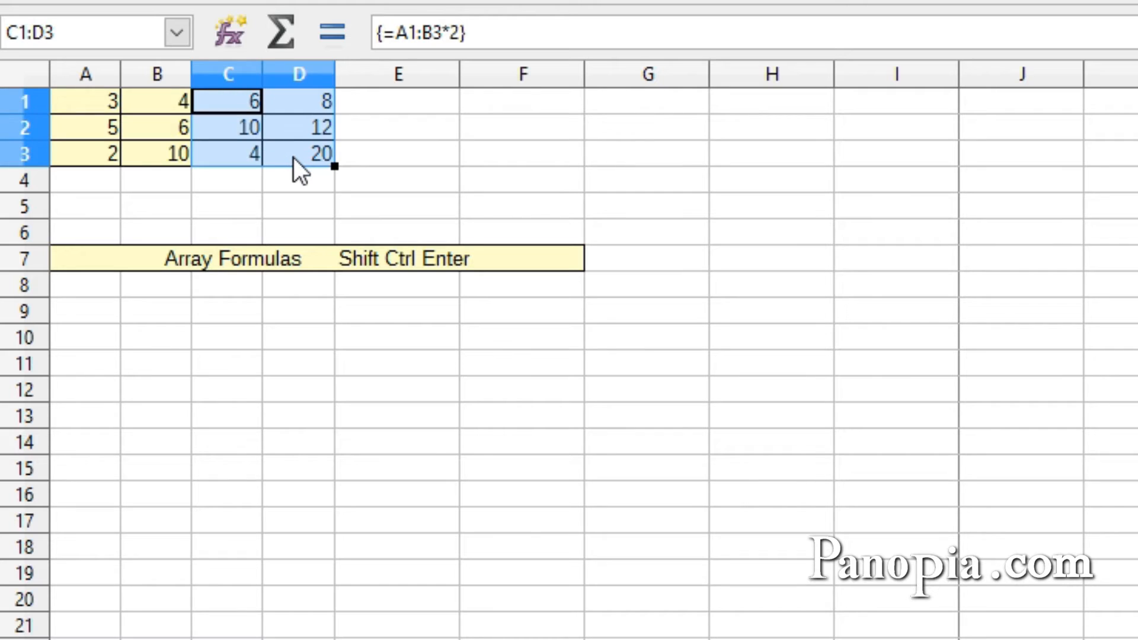
click(486, 33)
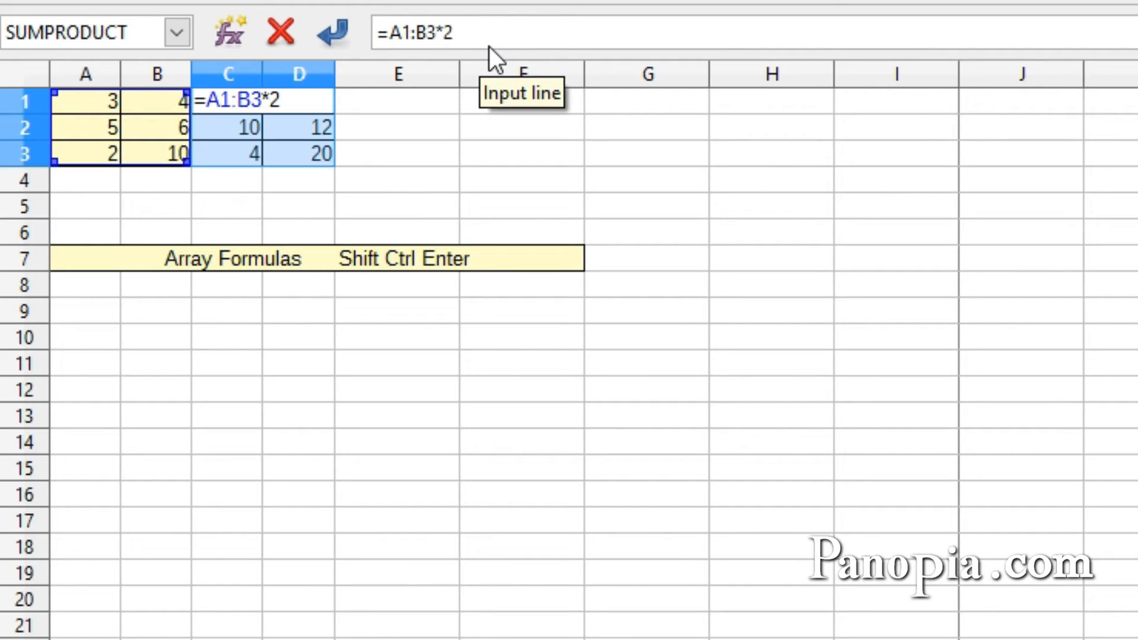
key(BackSpace)
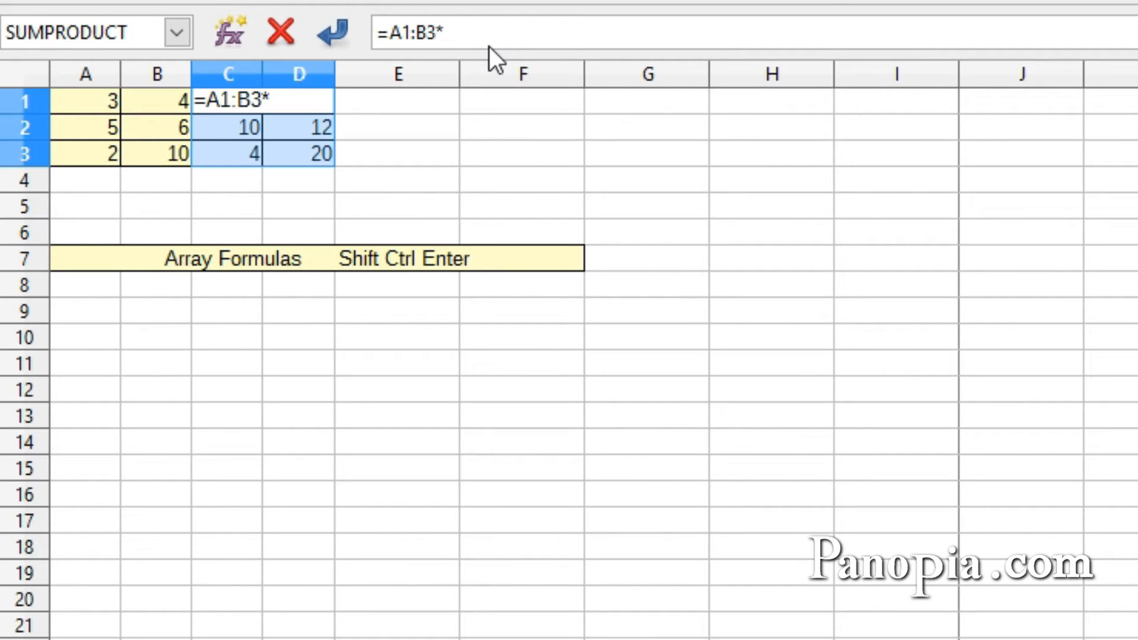
text(3)
key(ctrl+shift+Return)
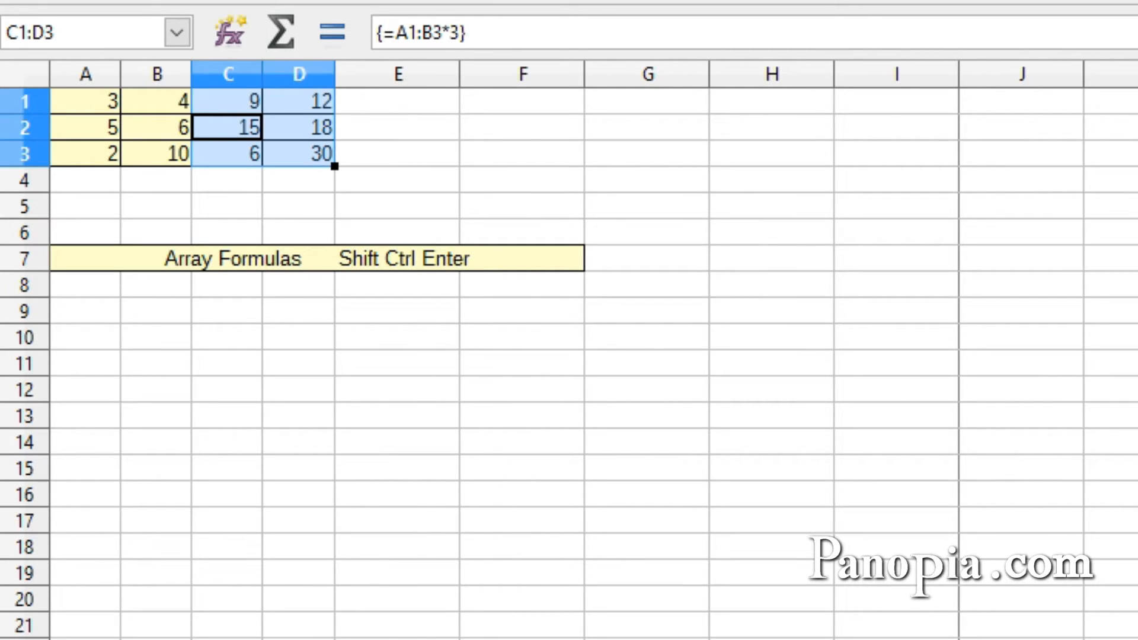
Switch to the SUMPRODUCT example sheet and enter =SUMPRODUCT(A1:A3,B1:B3) in cell C1.
click(189, 639)
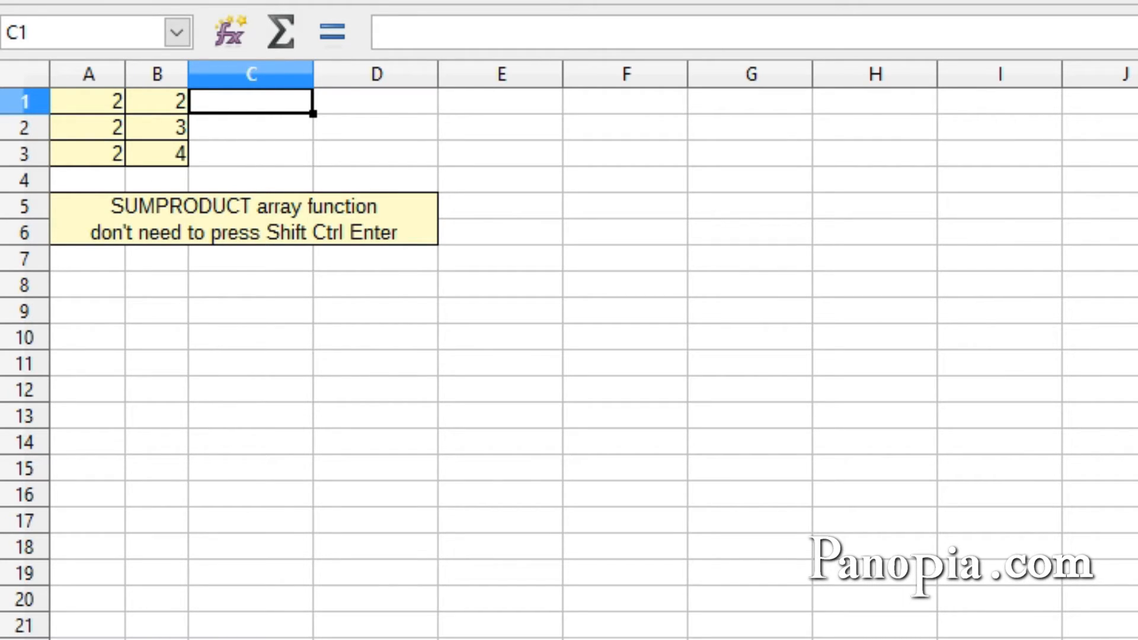
text(=)
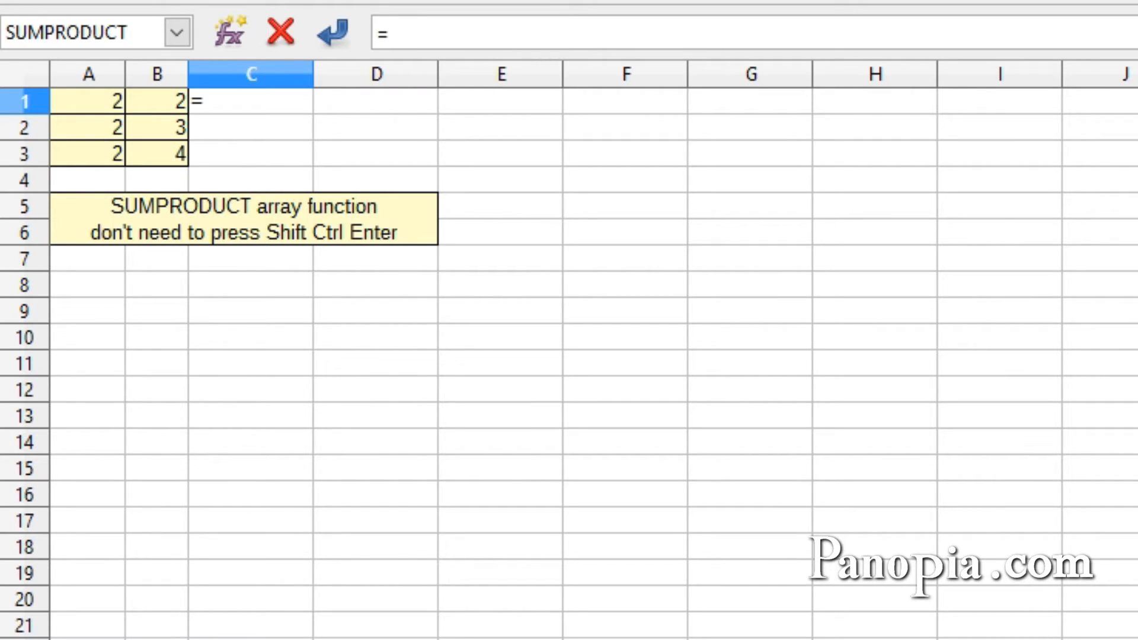
text(sumpro)
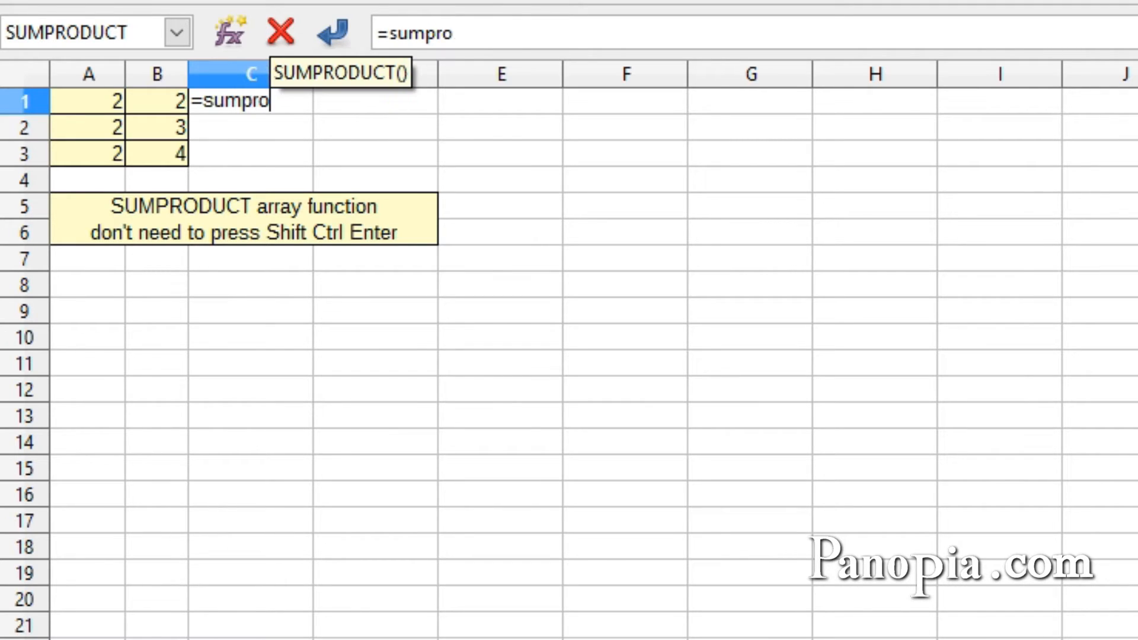
text(duct)
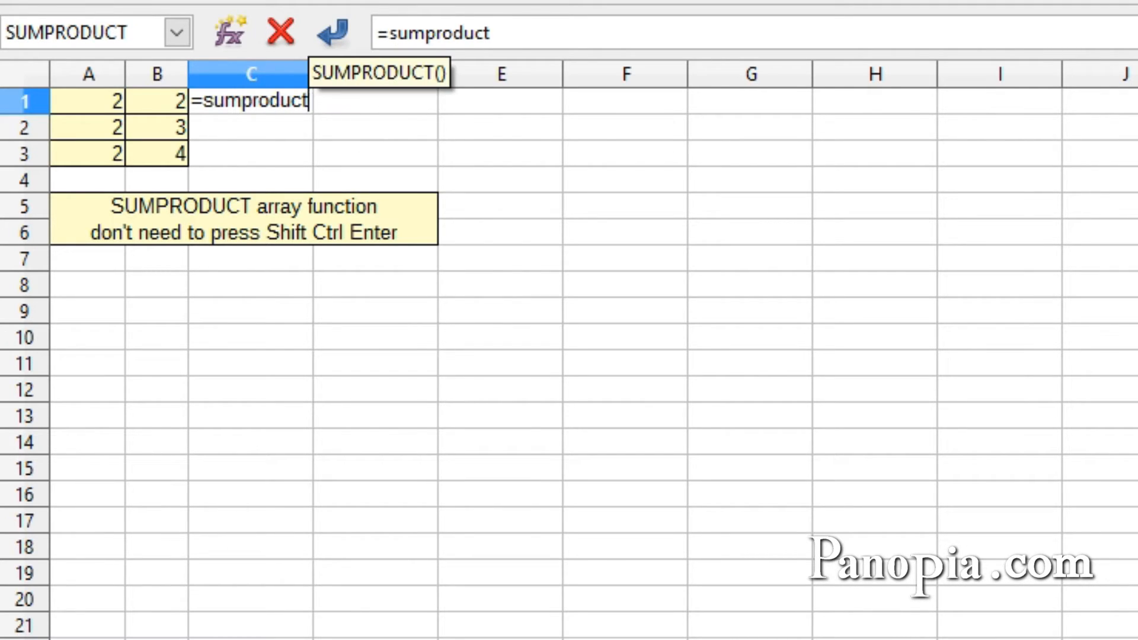
key(Return)
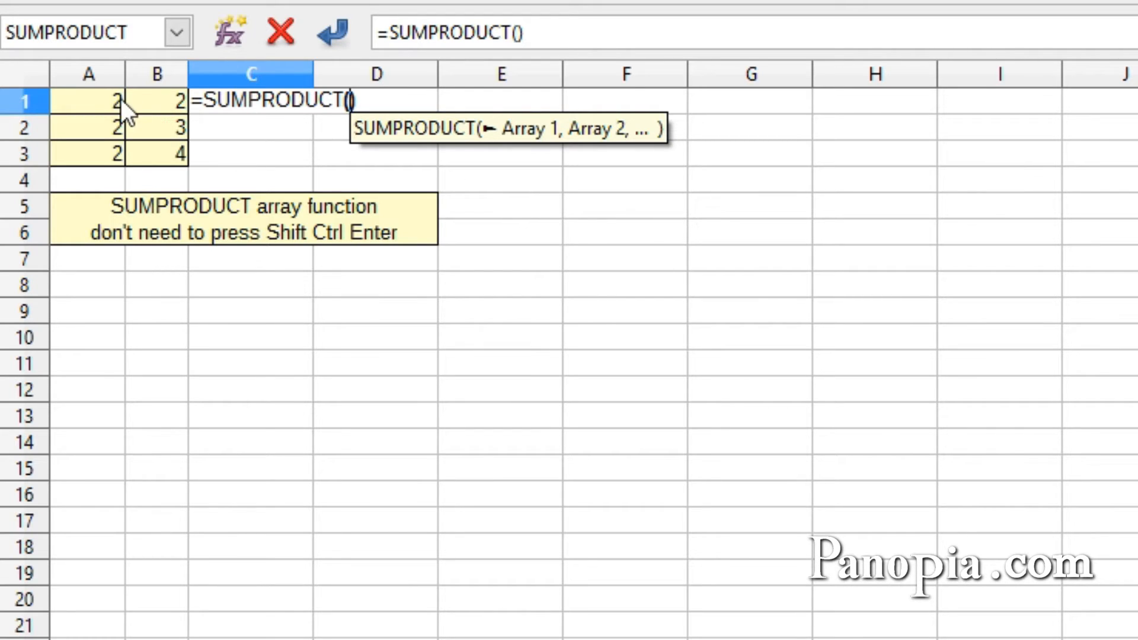
click(98, 100)
drag(99, 108, 98, 152)
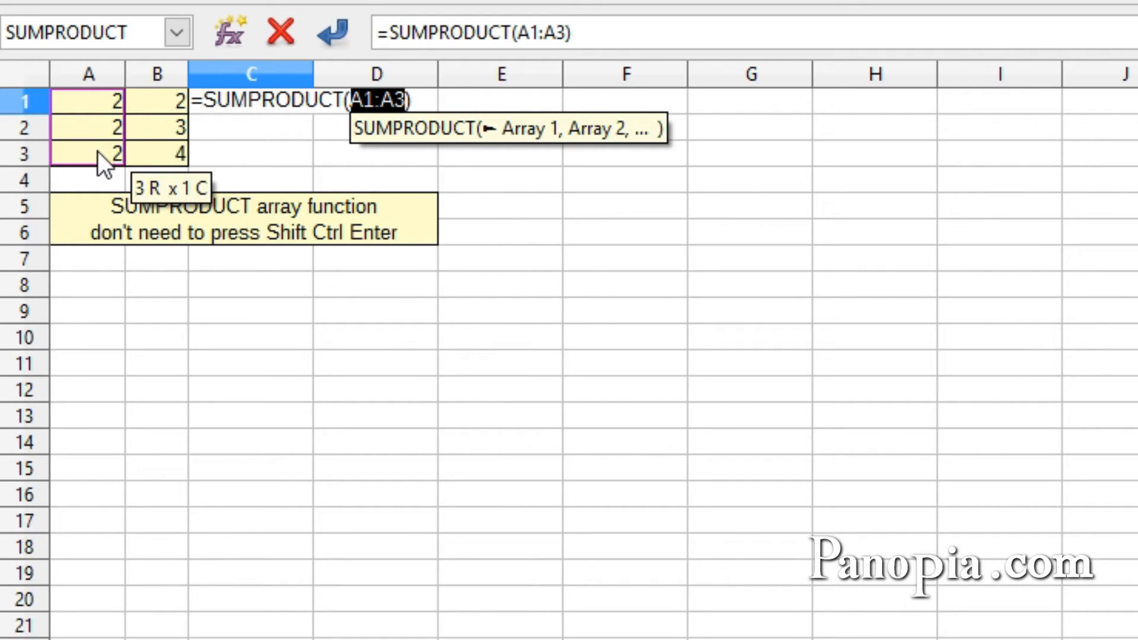
text(,)
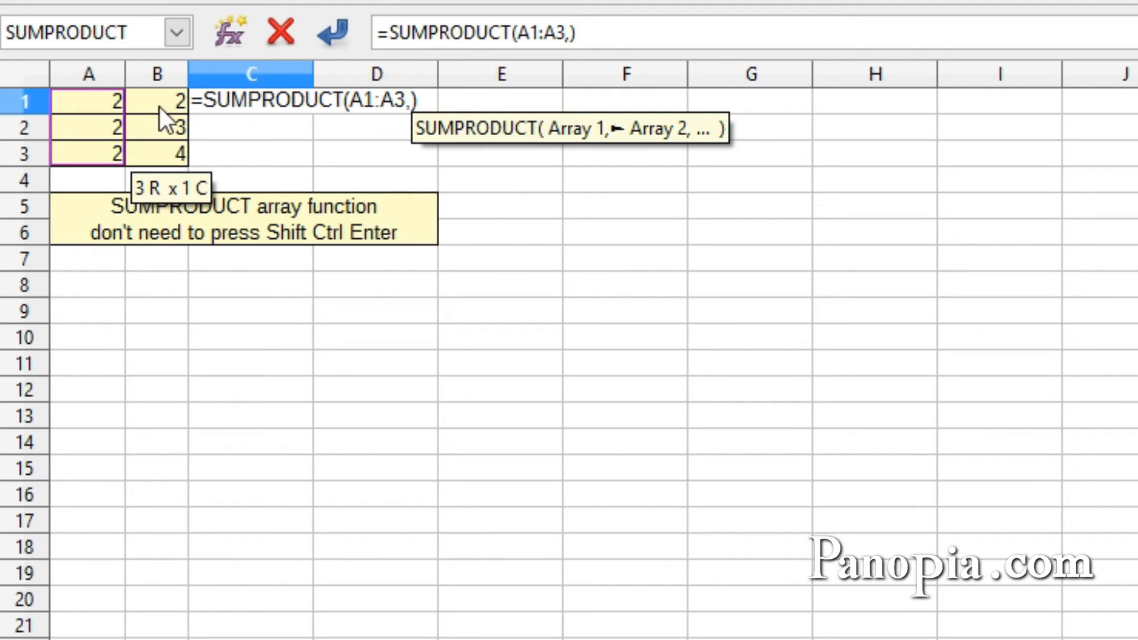
drag(155, 102, 152, 151)
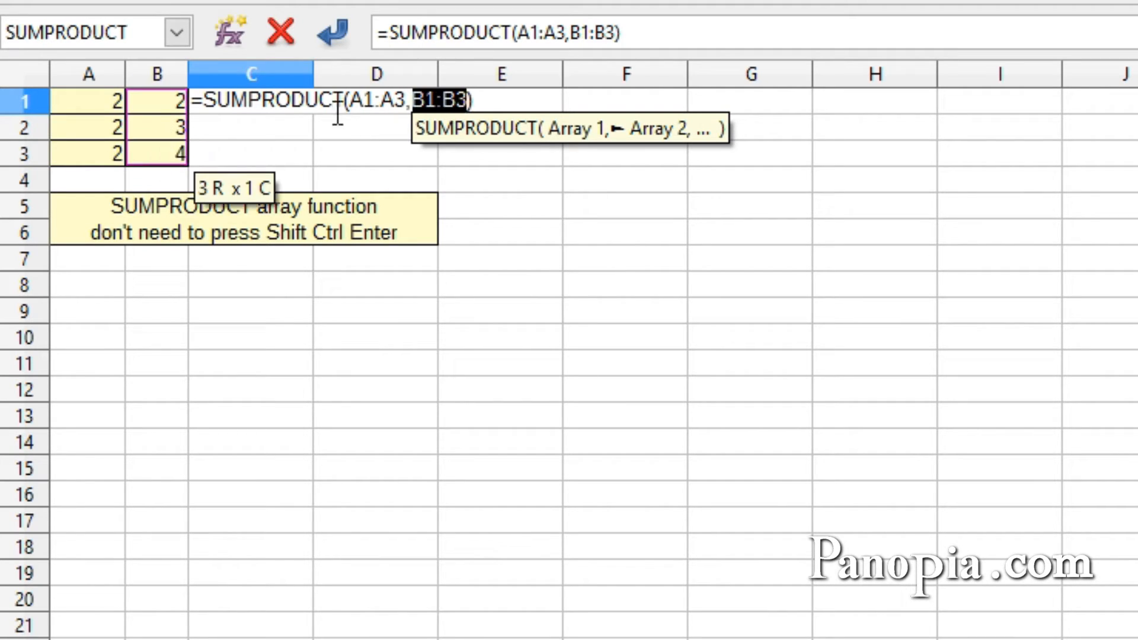
key(Return)
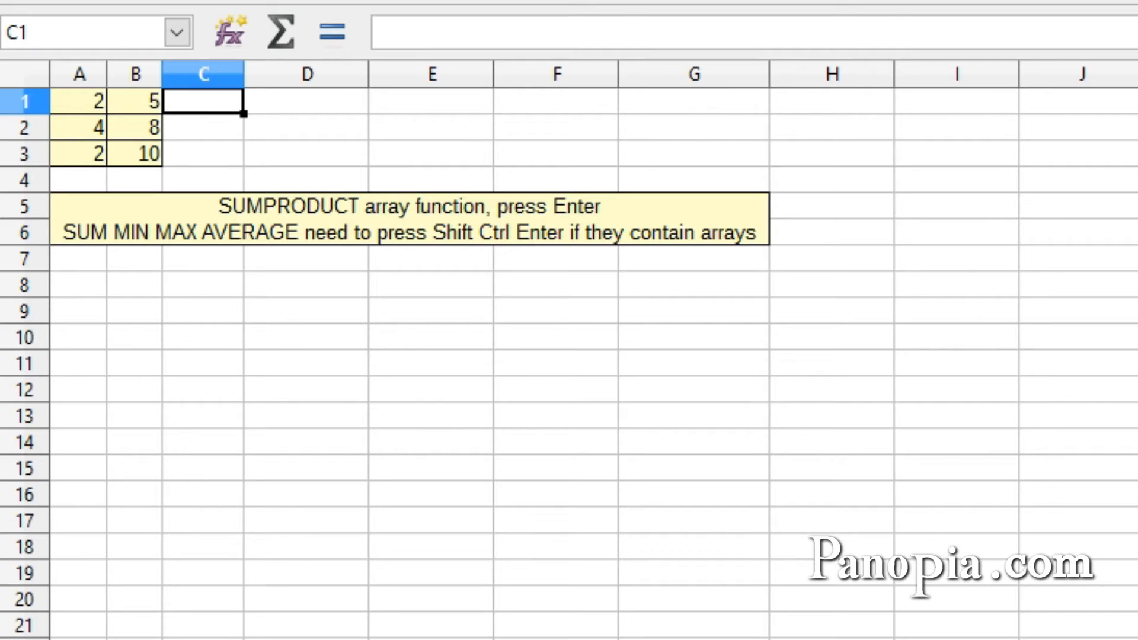
Enter =SUMPRODUCT(B1:B3-A1:A3) in cell C1 of the sheet comparing SUMPRODUCT with SUM, MIN, MAX and AVERAGE.
text(=)
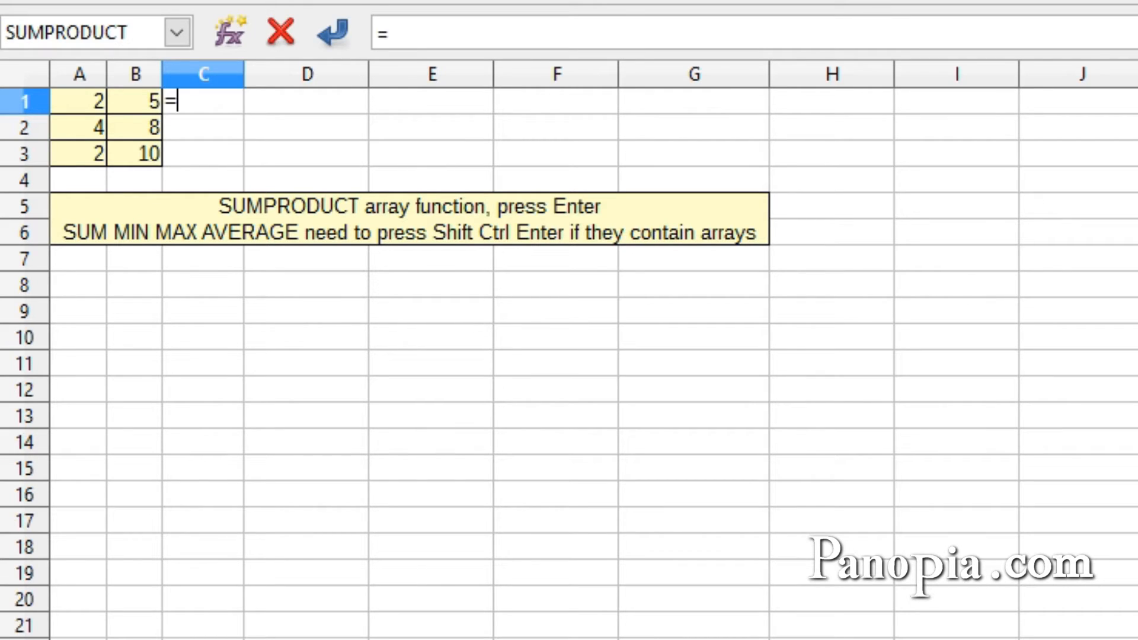
text(sumpr)
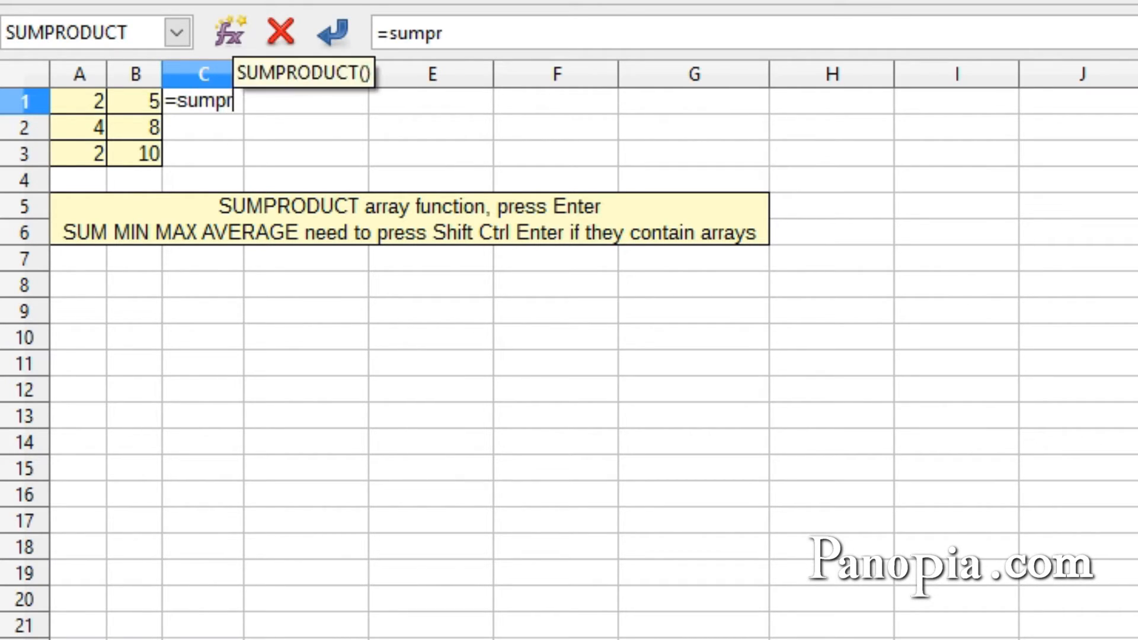
text(oduct)
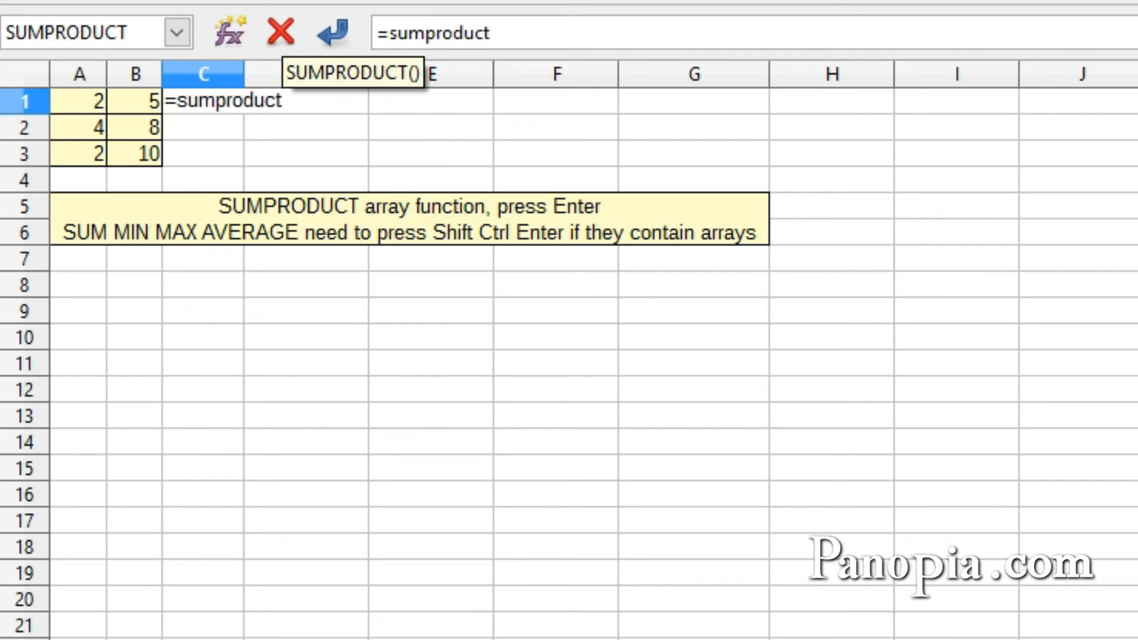
key(Return)
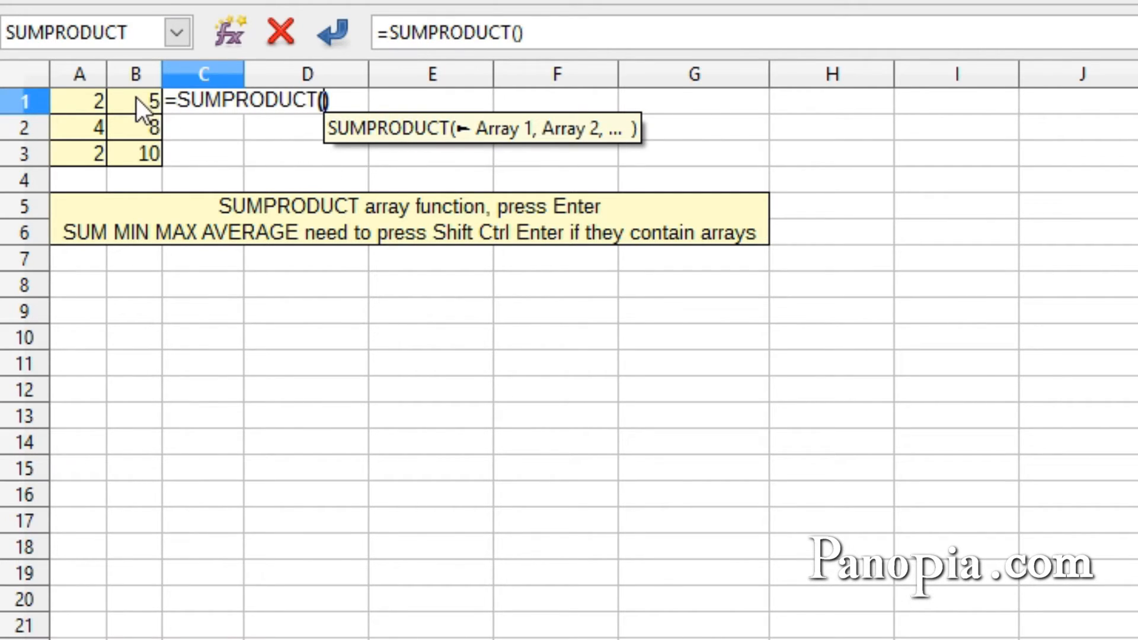
drag(136, 99, 136, 155)
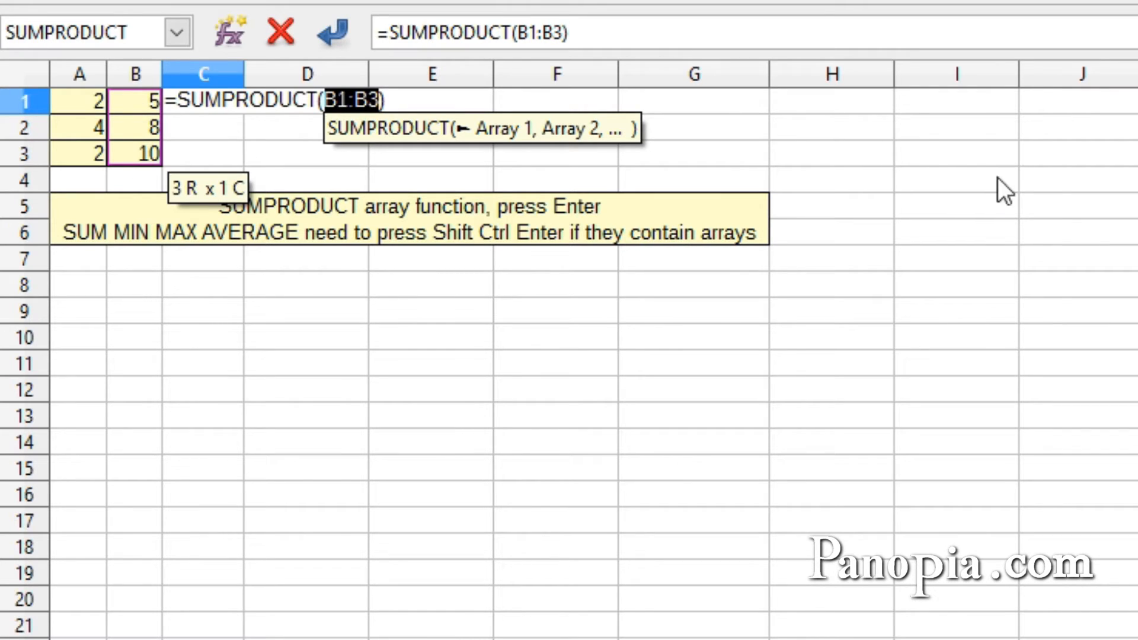
text(-)
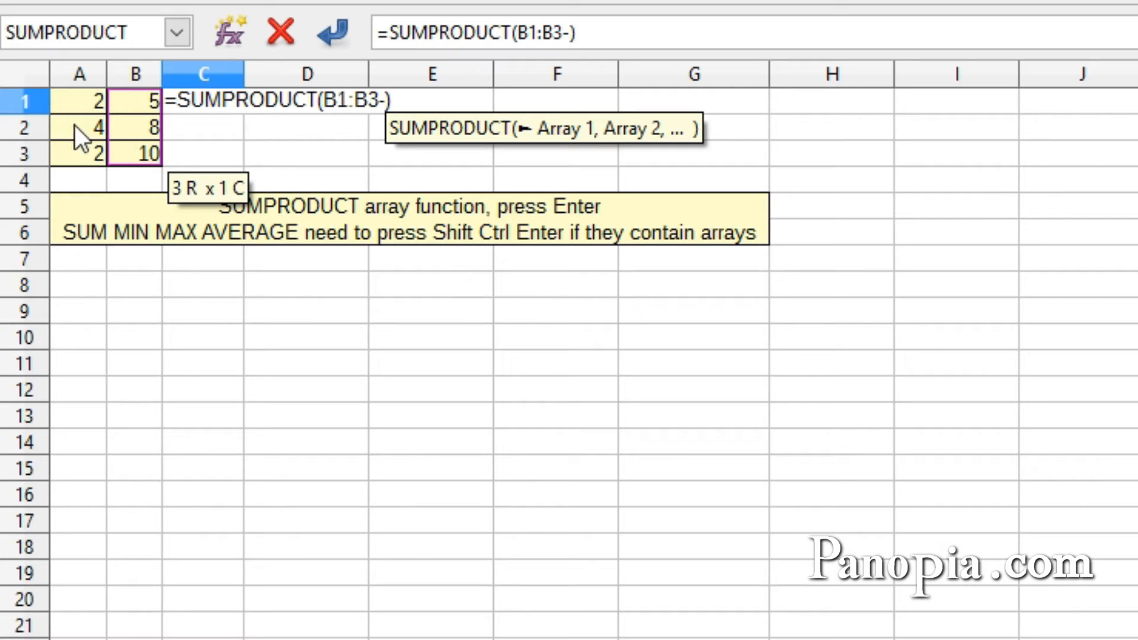
drag(77, 96, 72, 152)
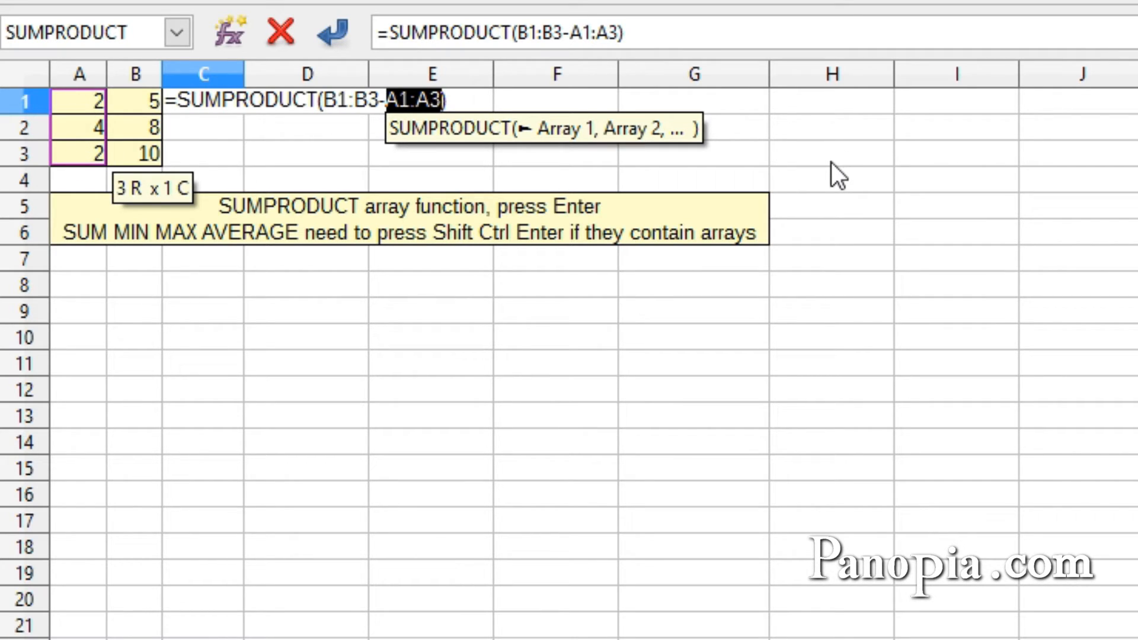
key(Return)
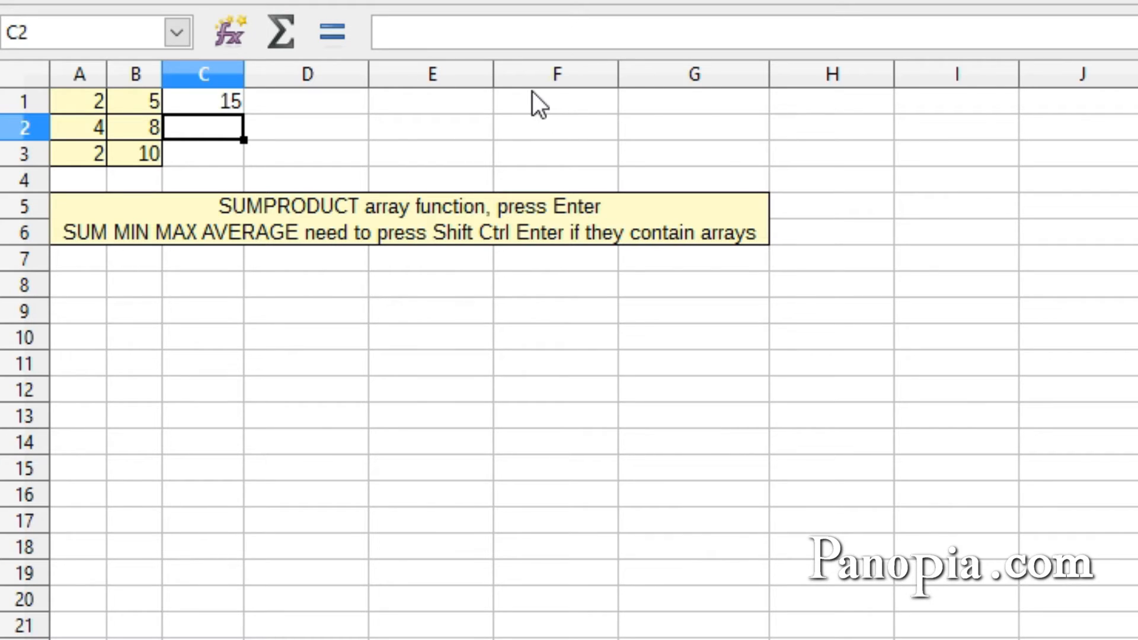
Enter =SUM(B1:B3-A1:A3) in cell C2 as an array formula.
text(=sum)
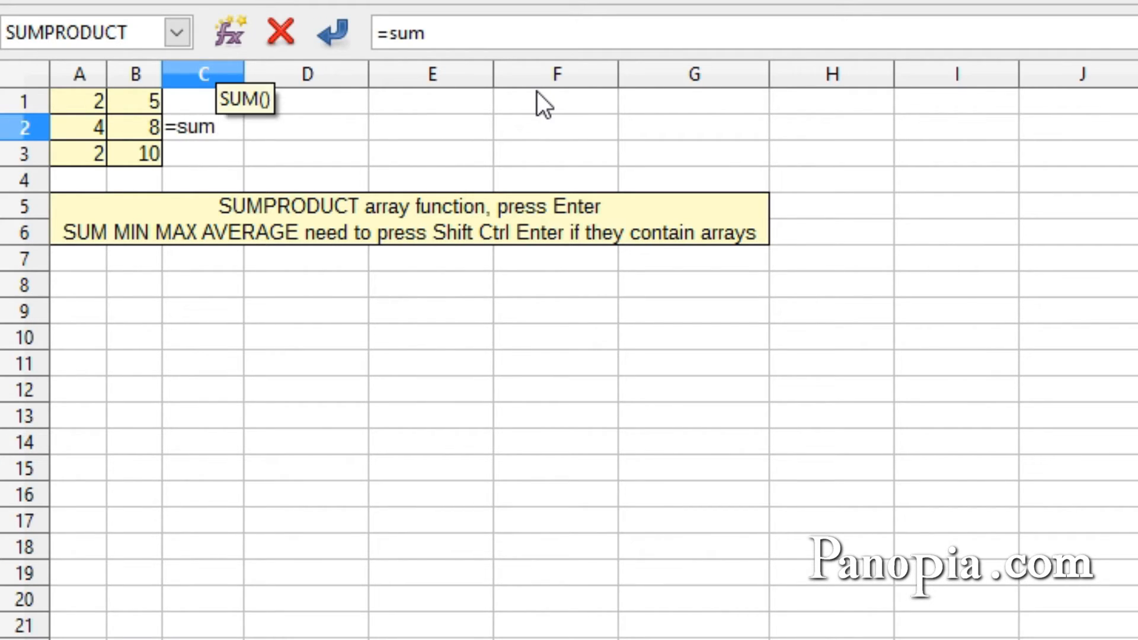
key(Return)
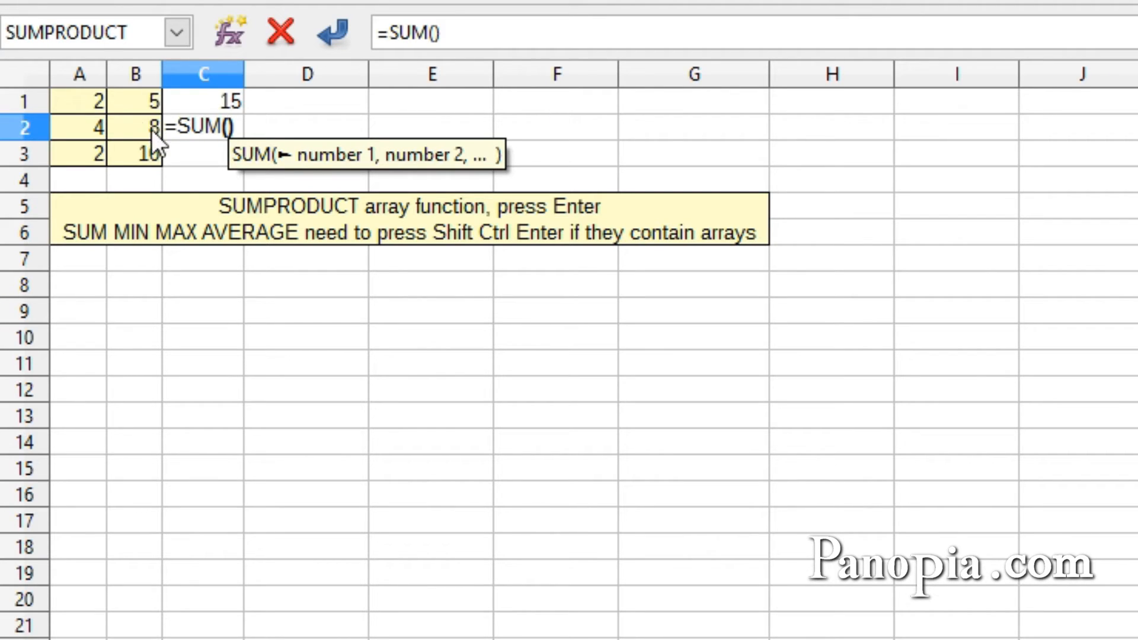
drag(134, 99, 131, 148)
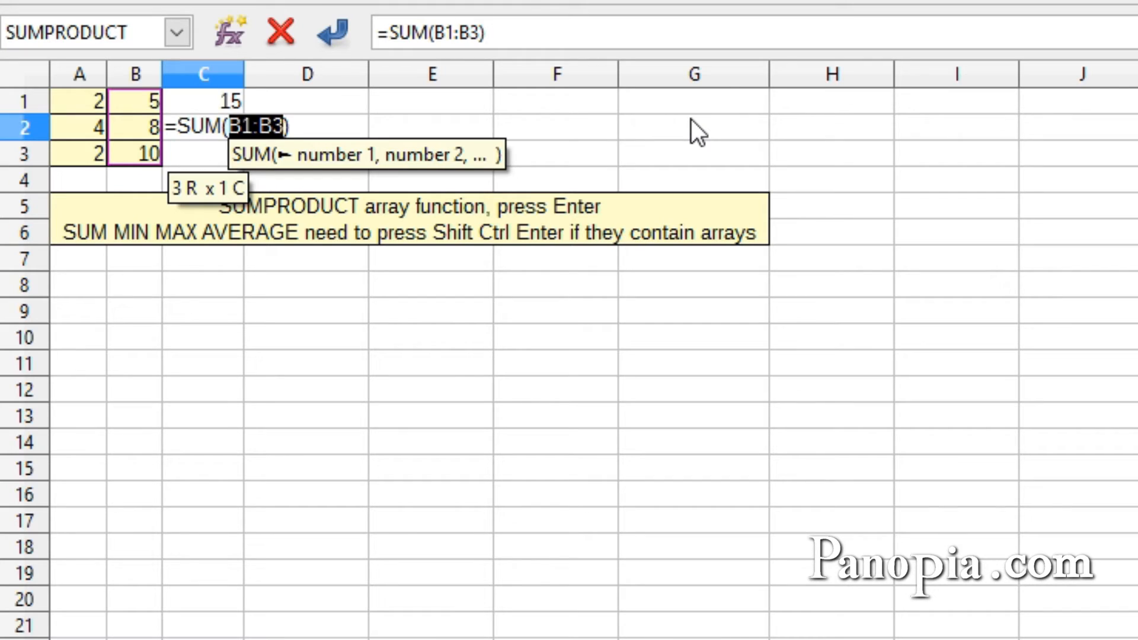
text(-)
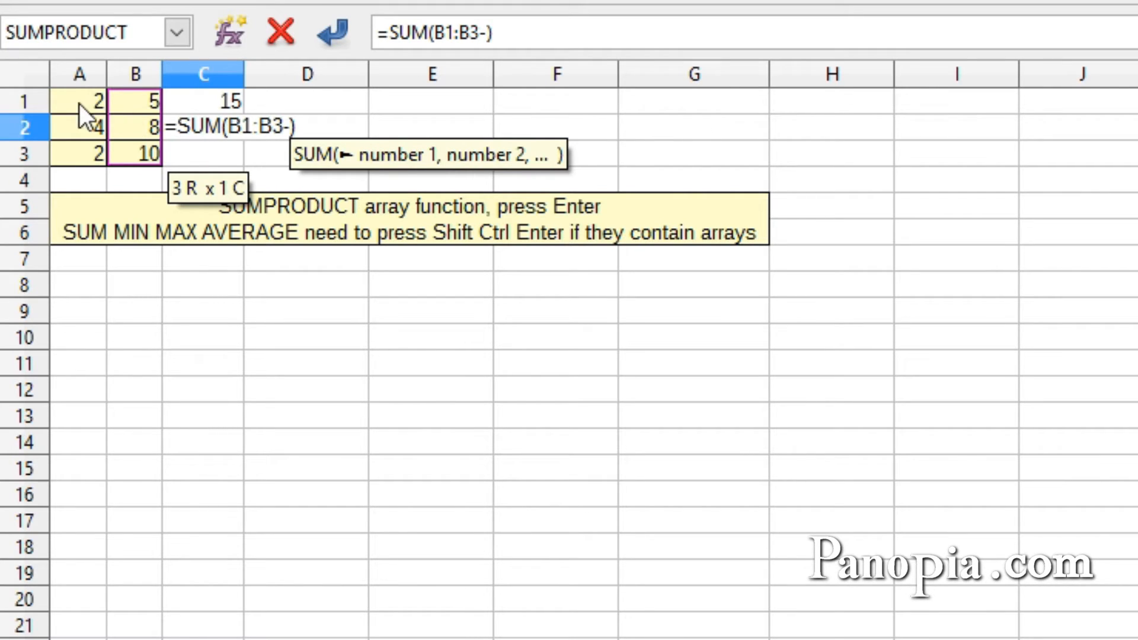
drag(74, 103, 77, 143)
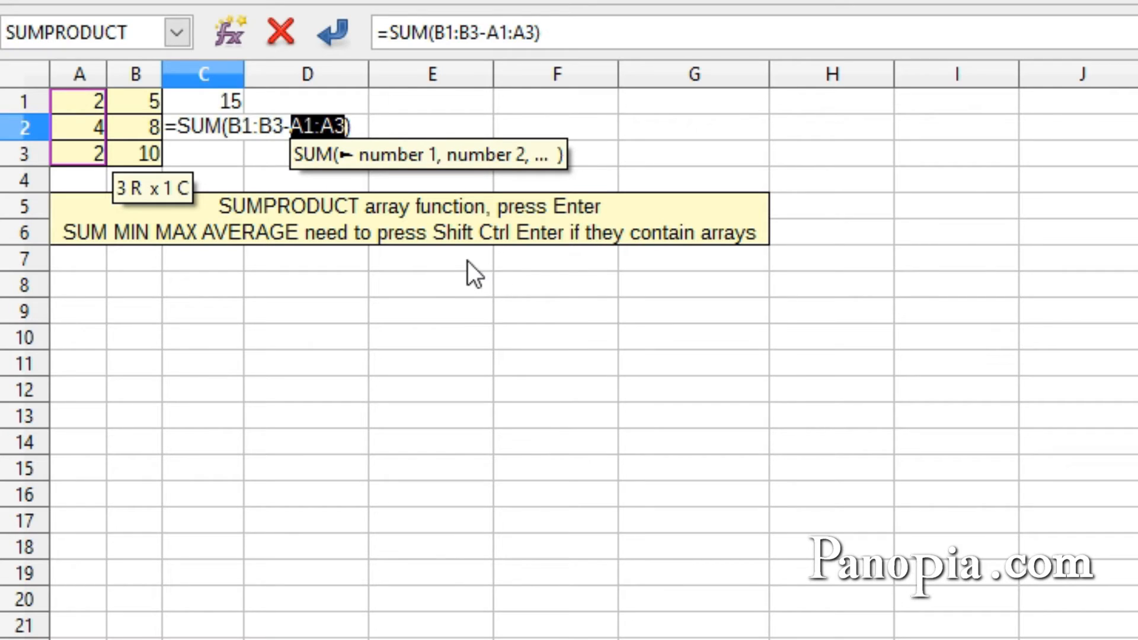
key(ctrl+shift+Return)
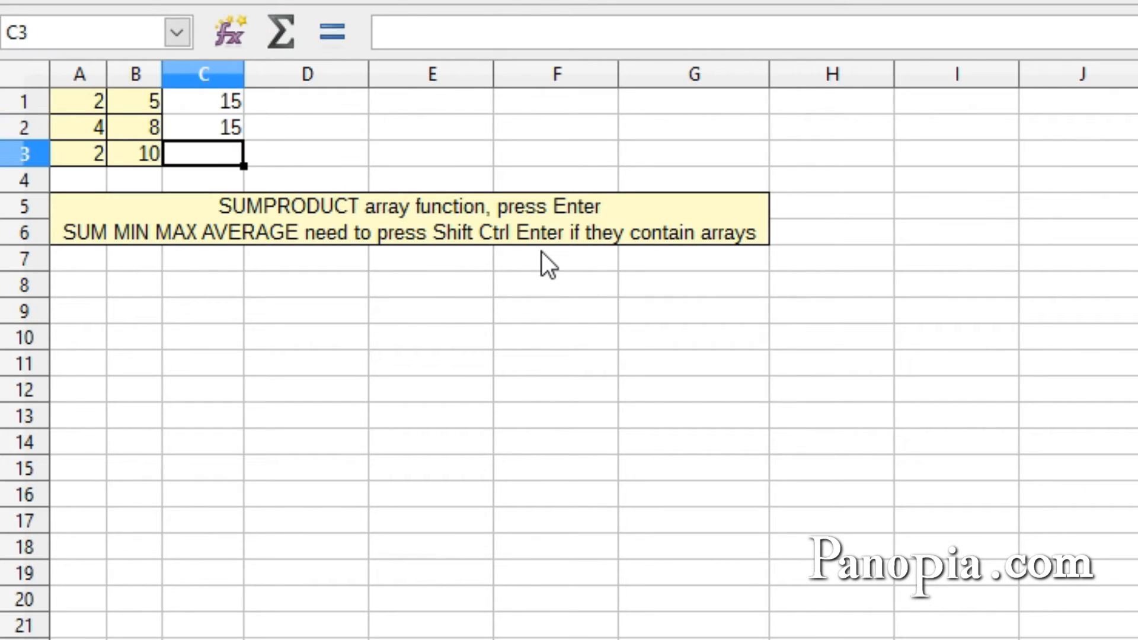
click(233, 133)
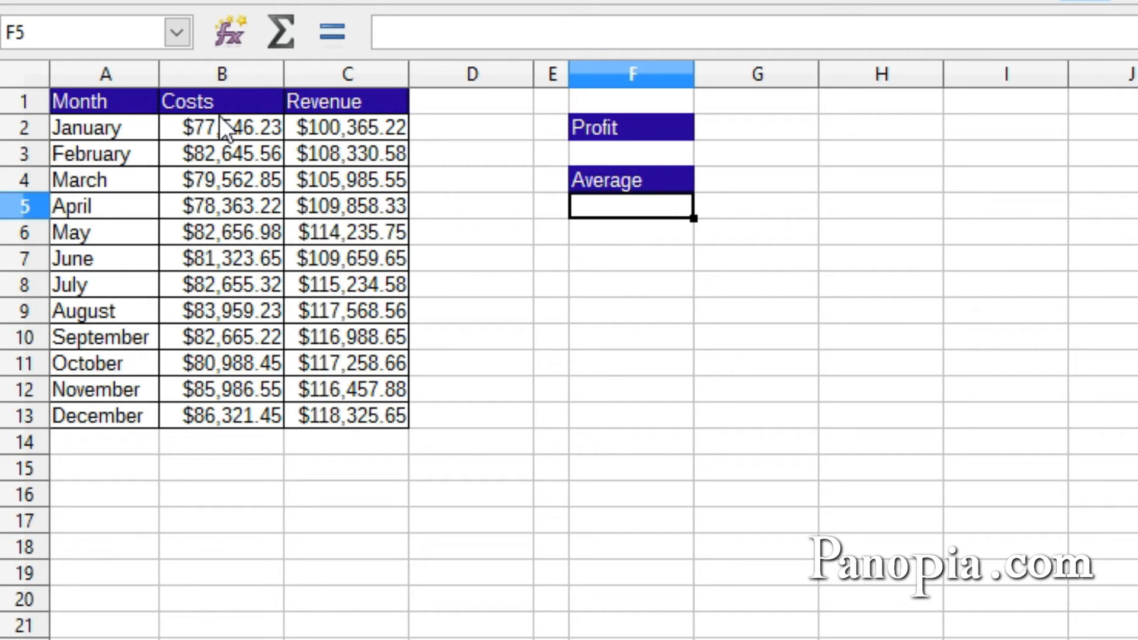
Calculate January's profit in cell D2 with =C2-B2 and fill the formula through D13 for all months.
click(458, 128)
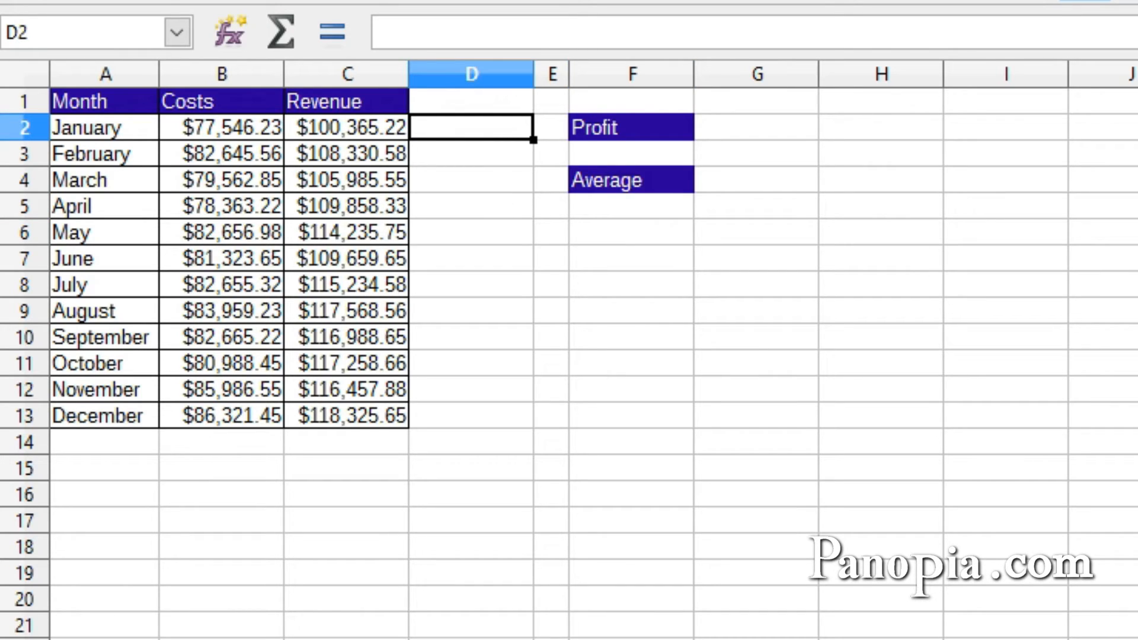
text(=)
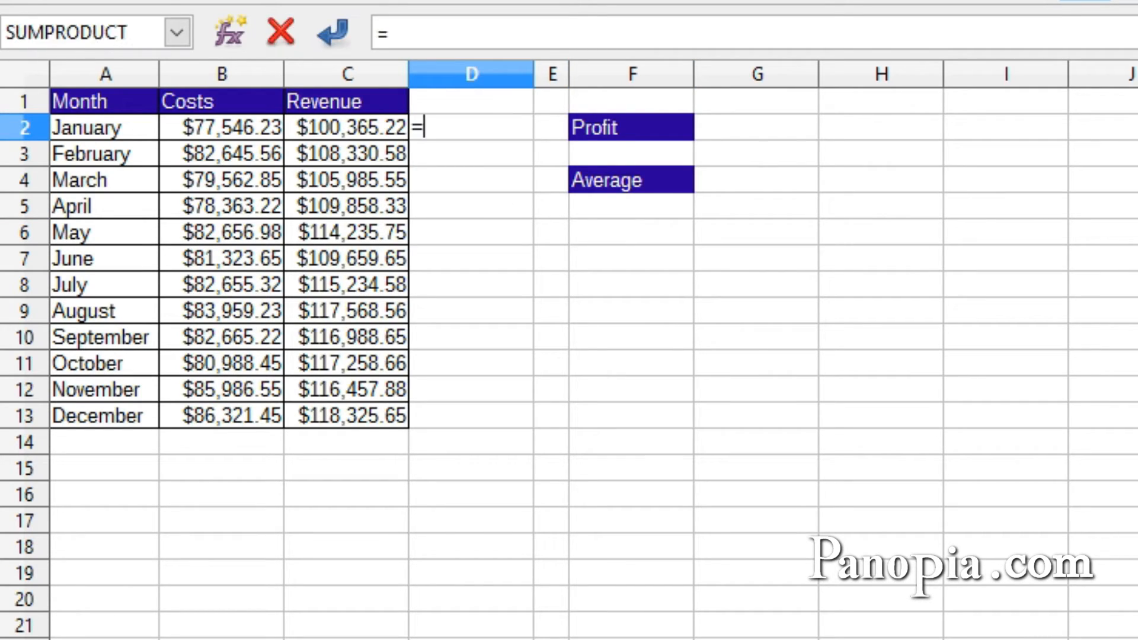
click(348, 121)
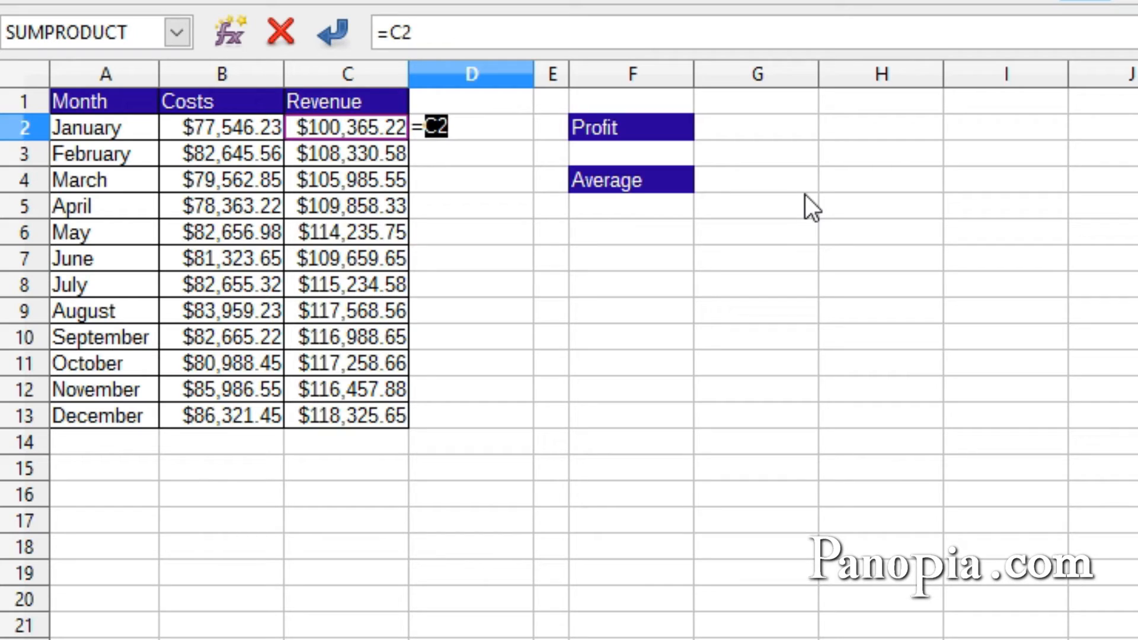
text(-)
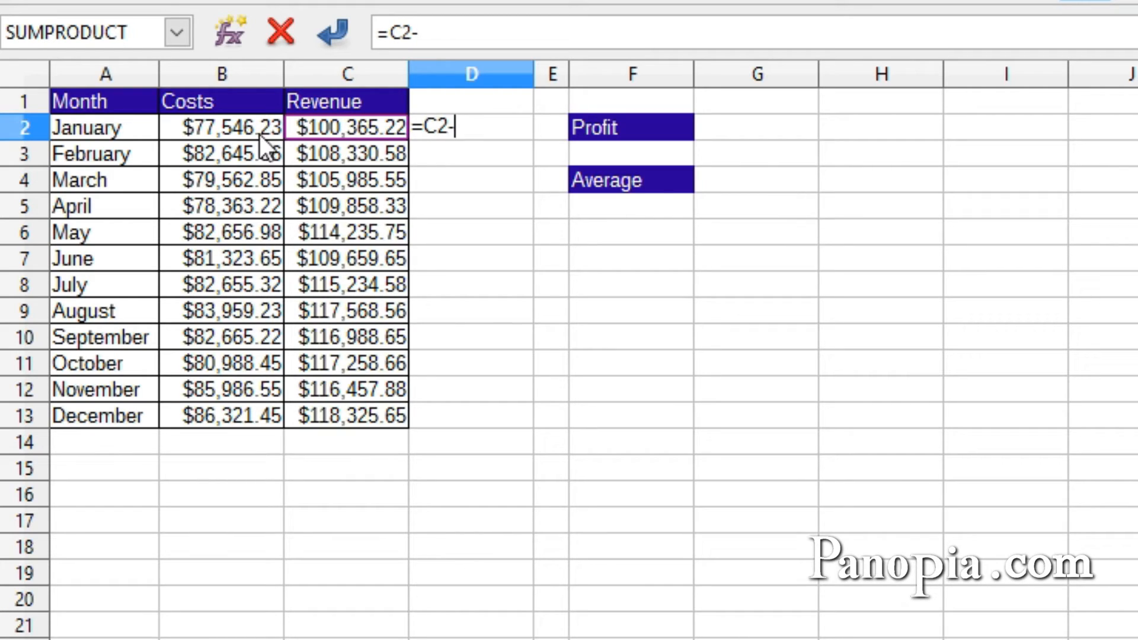
click(241, 128)
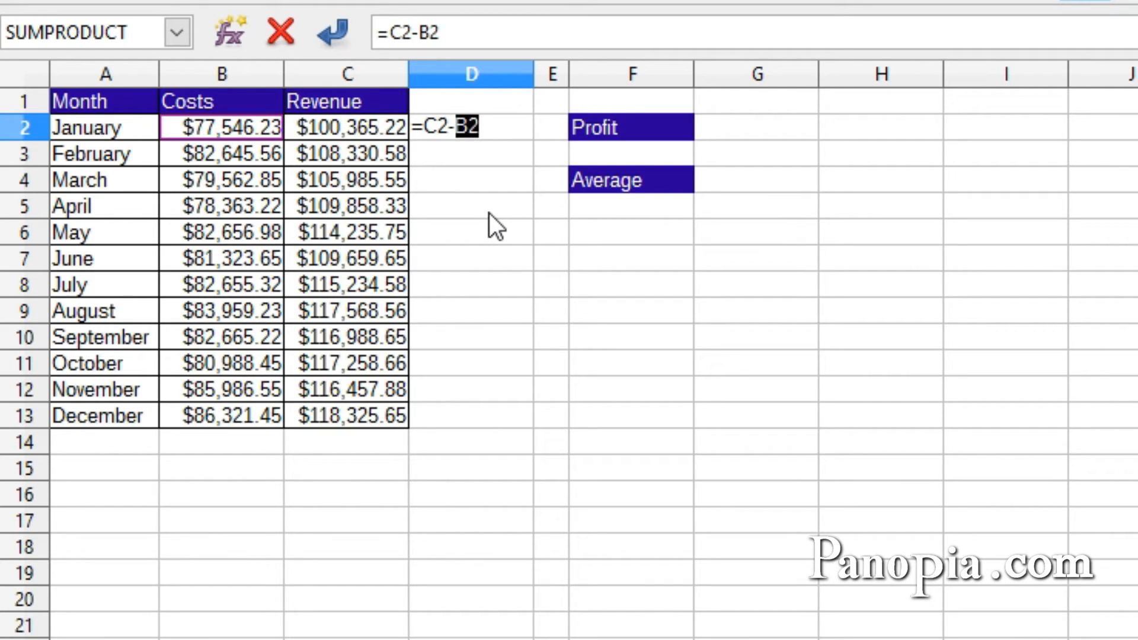
key(Return)
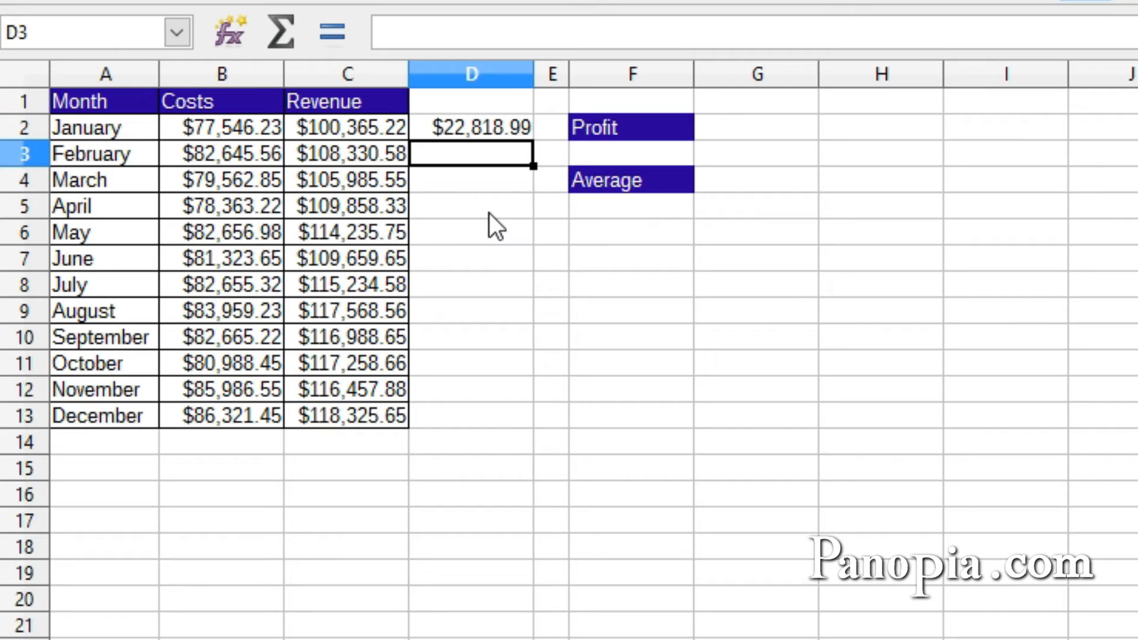
click(467, 118)
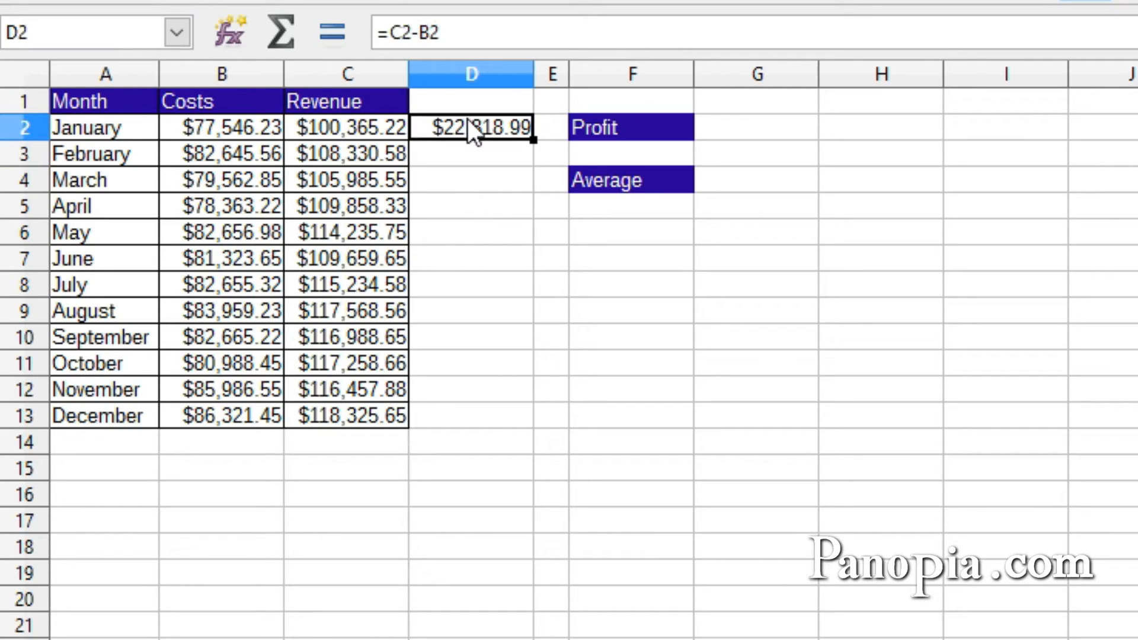
double_click(528, 141)
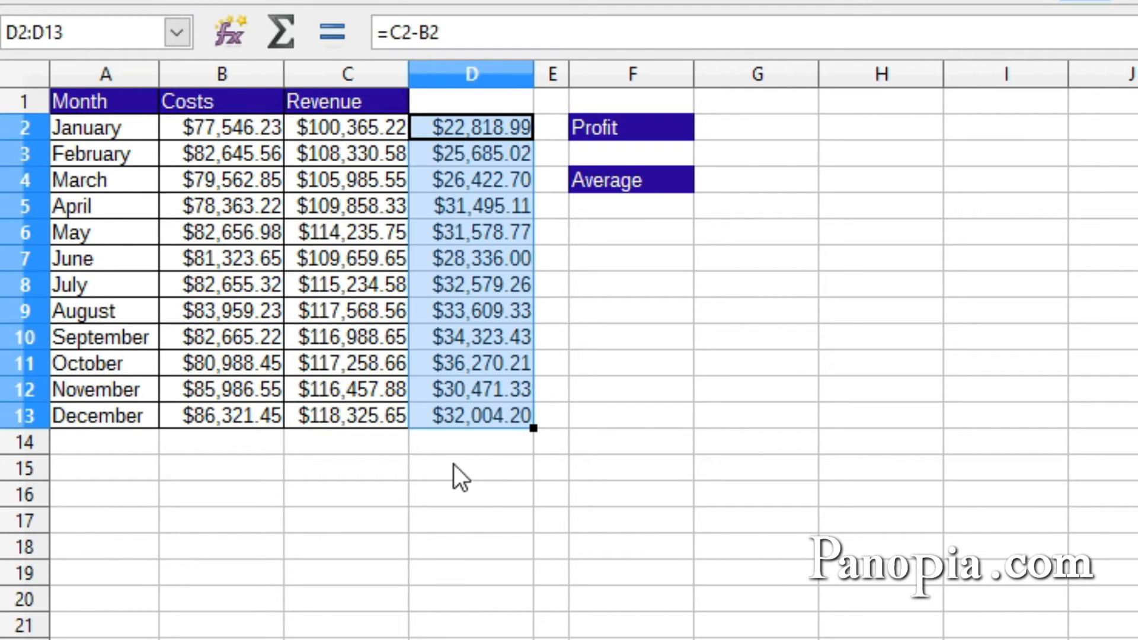
Total the monthly profits in cell D14 with =SUM(D2:D13).
click(446, 448)
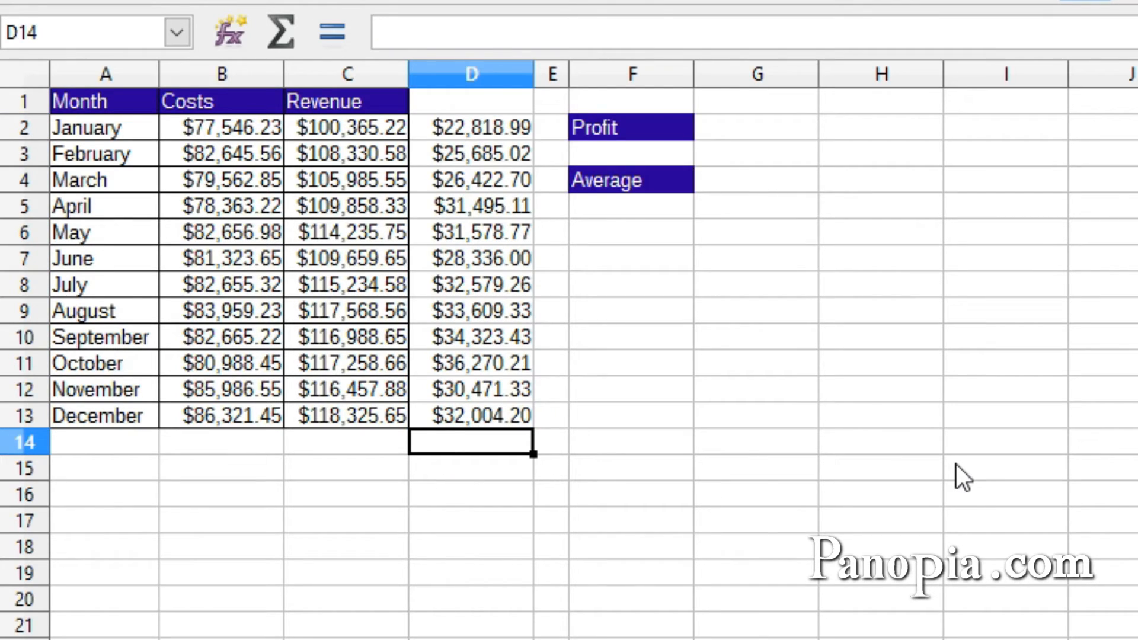
text(=)
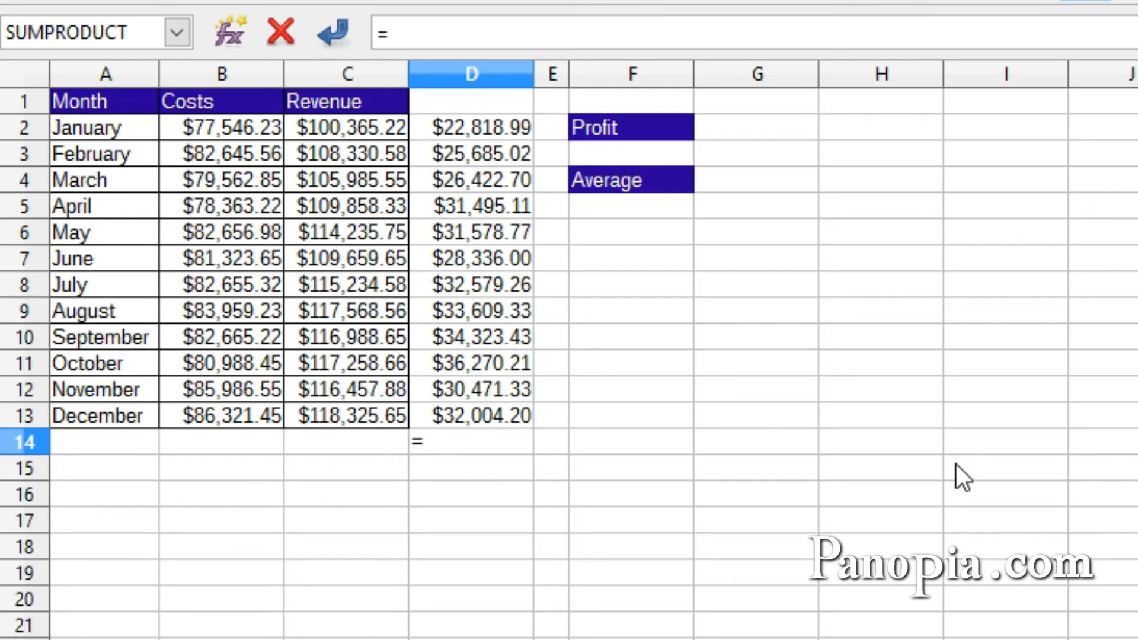
text(sum)
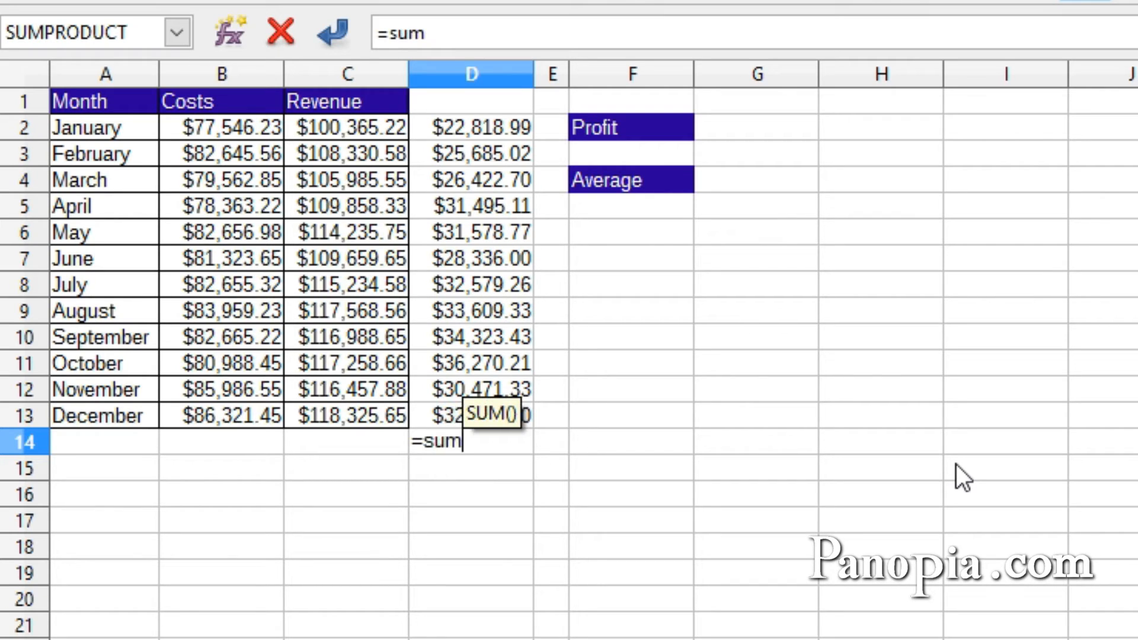
key(Return)
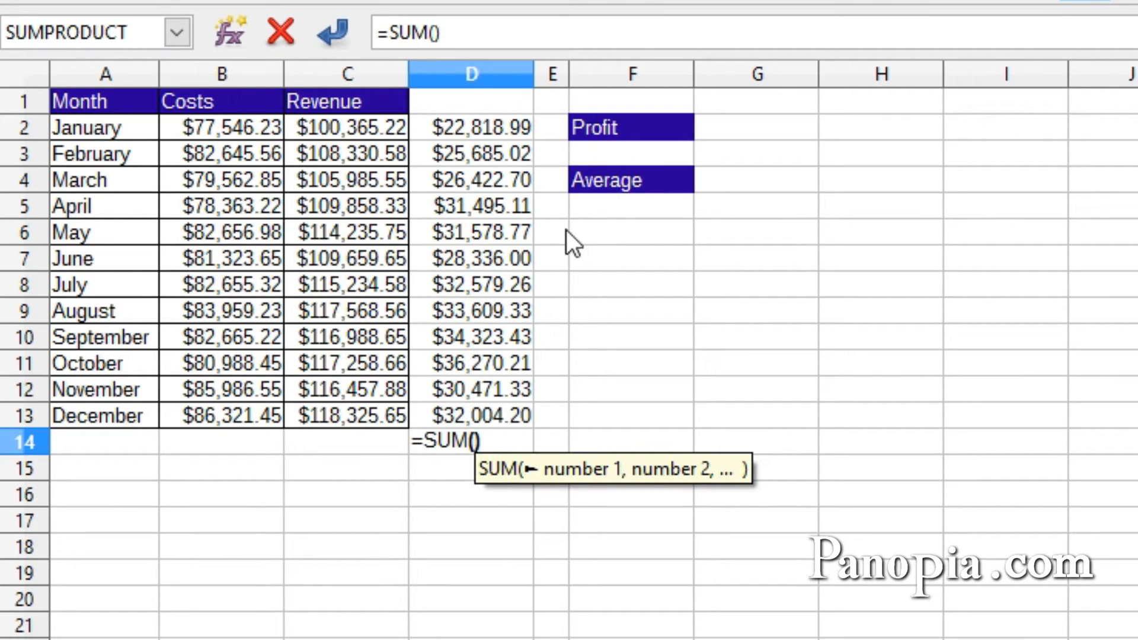
drag(486, 125, 455, 417)
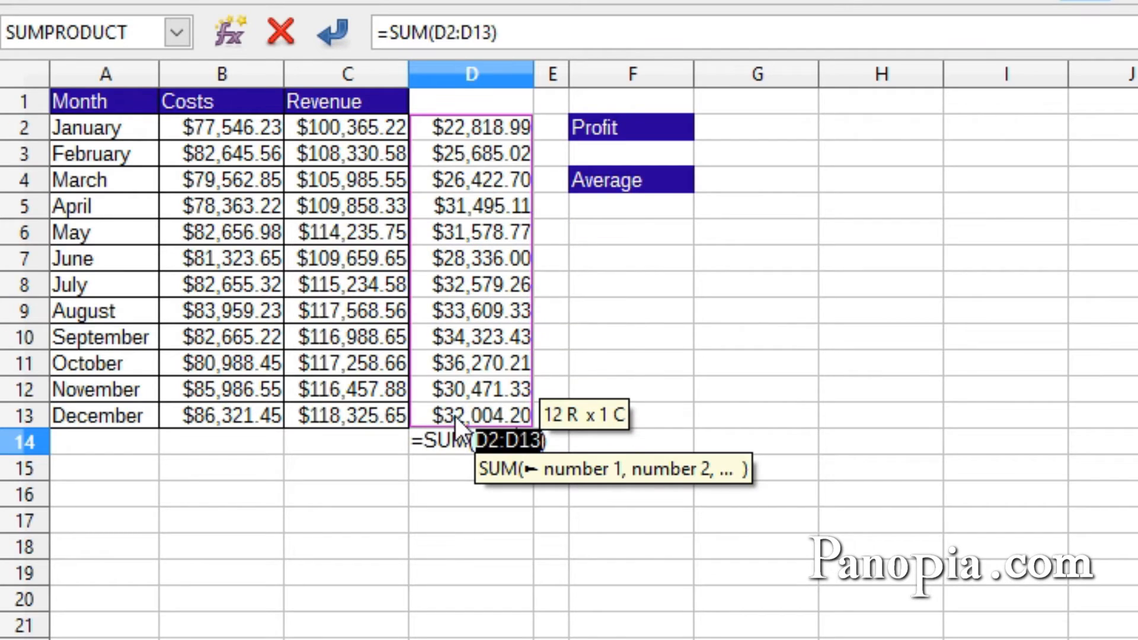
key(Return)
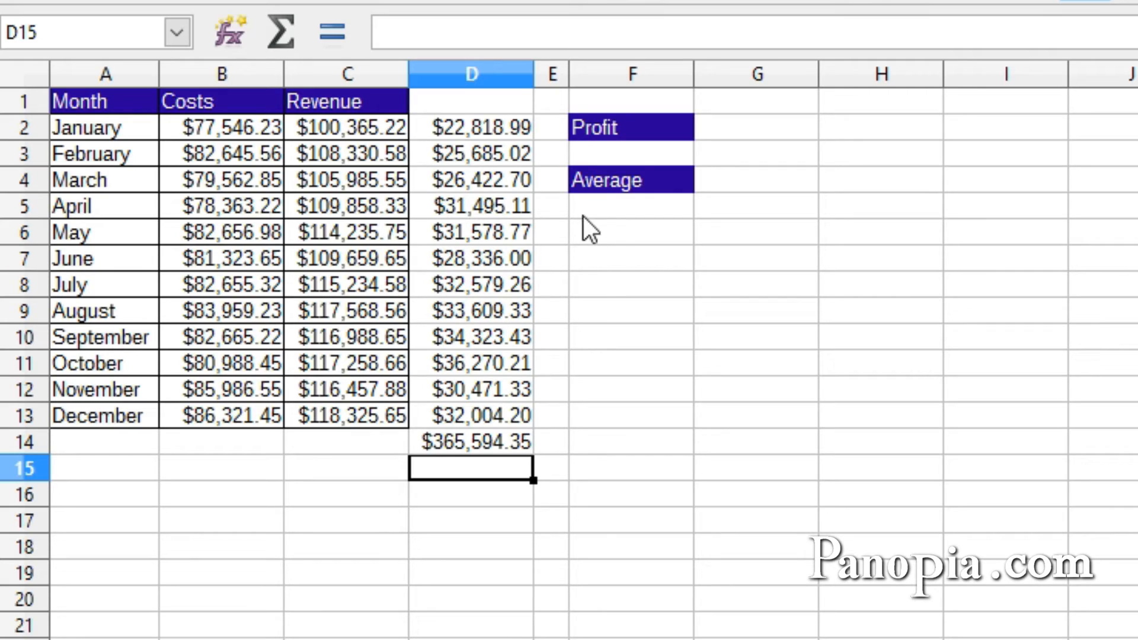
Calculate the total profit in cell F3 under the Profit heading with =SUMPRODUCT(C2:C13-B2:B13).
click(610, 153)
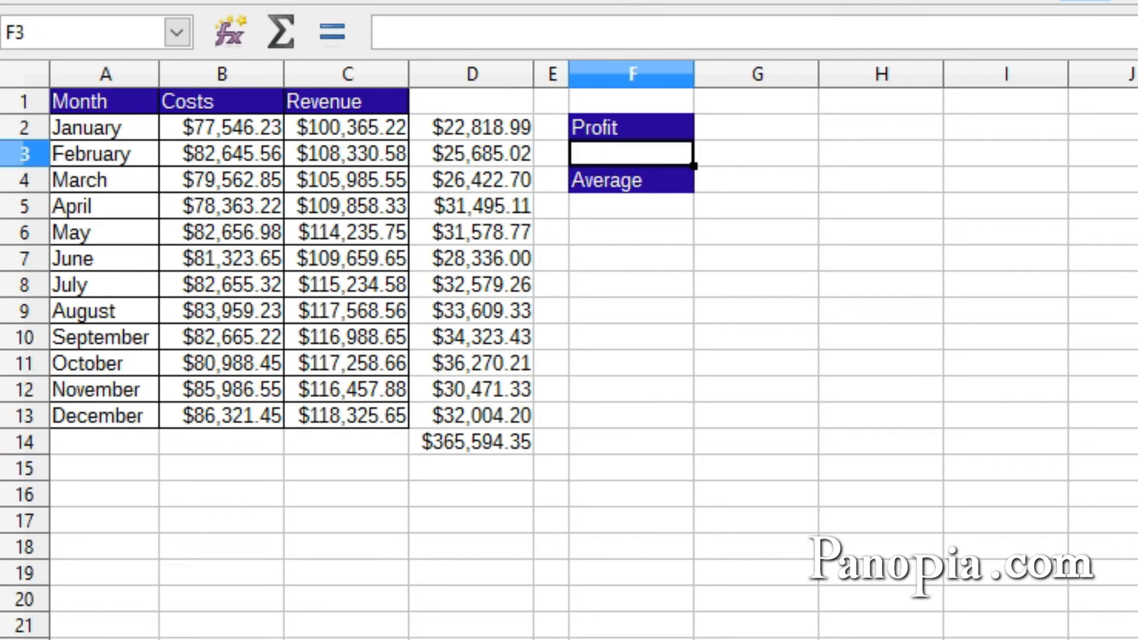
text(=)
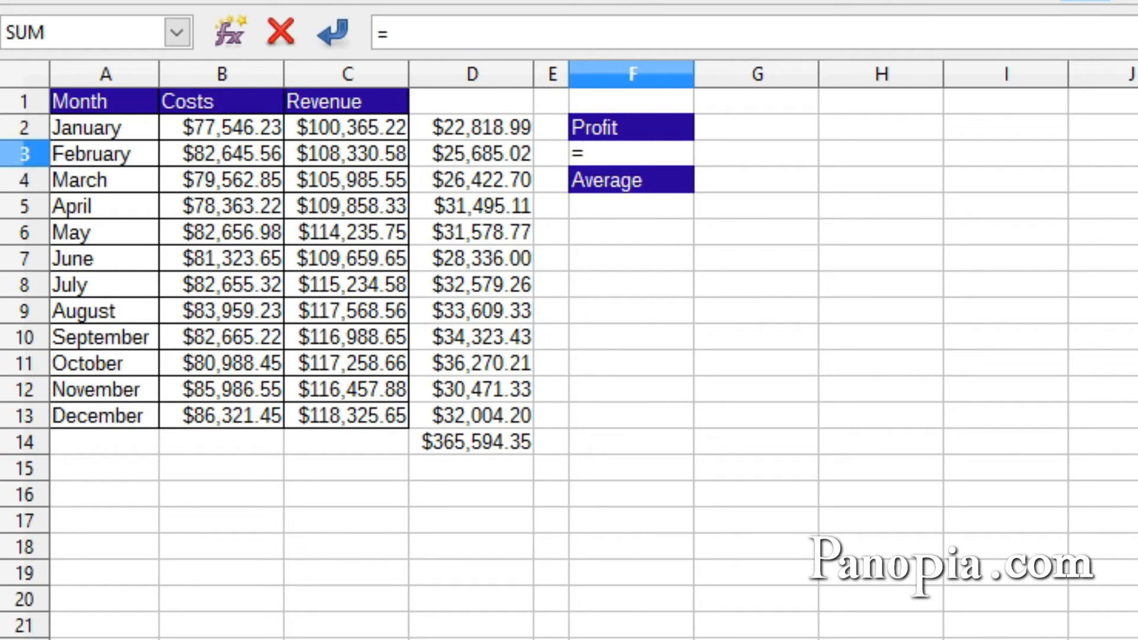
text(sumprod)
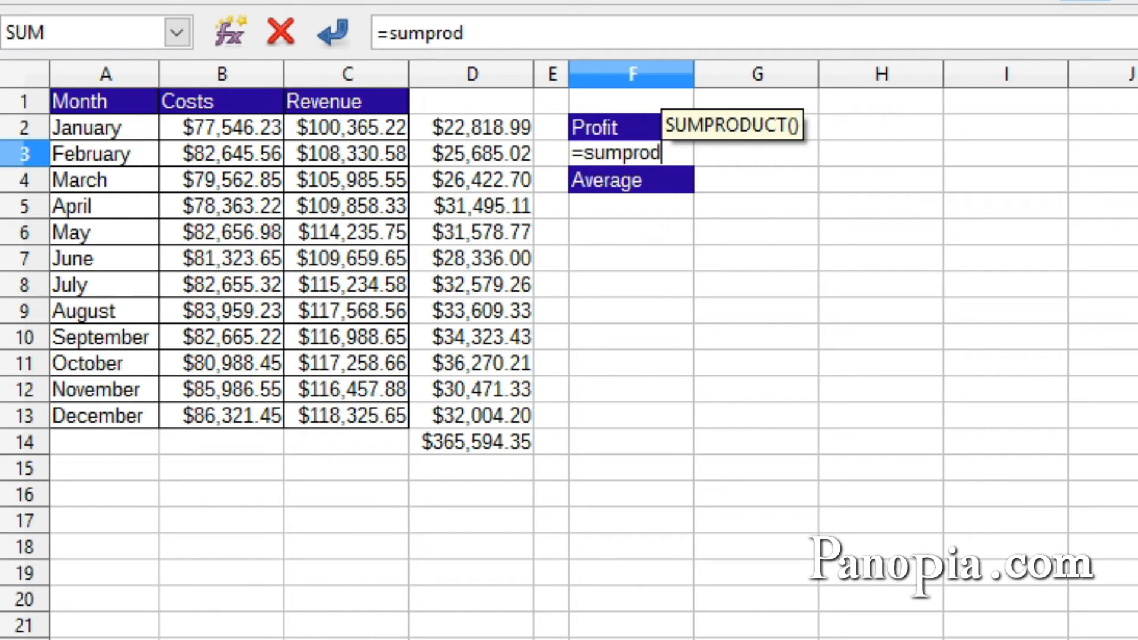
key(Return)
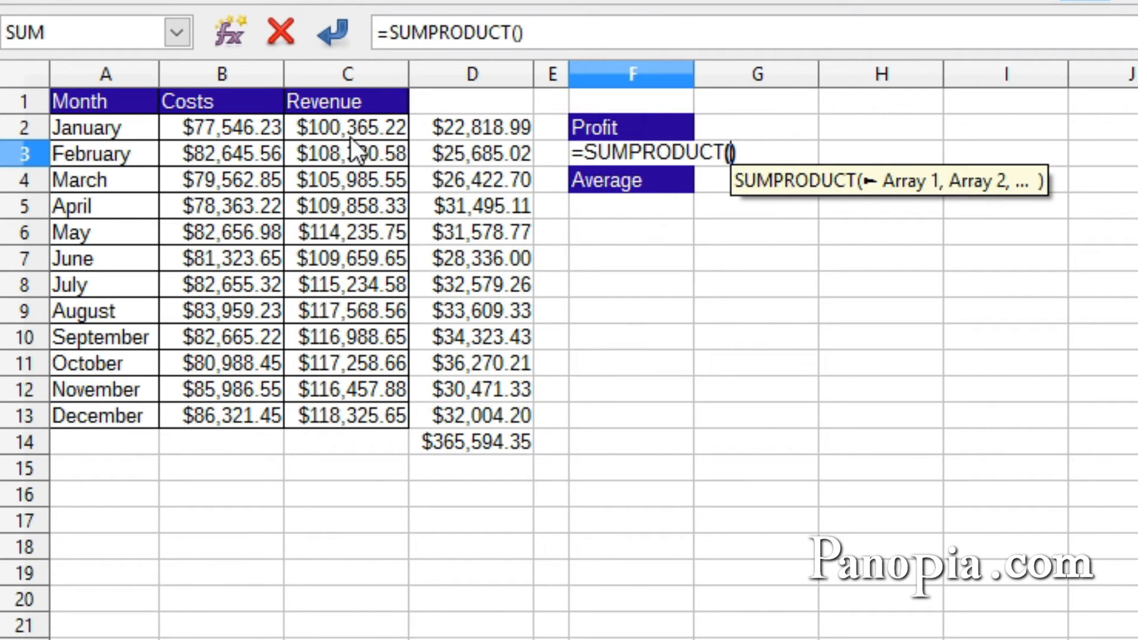
drag(342, 127, 328, 405)
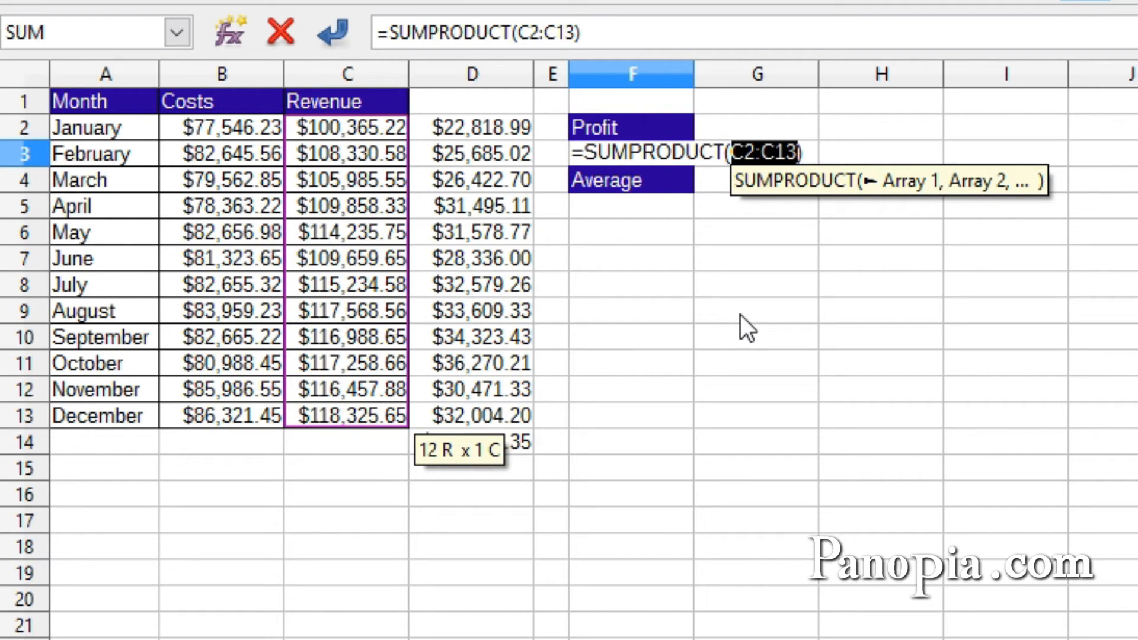
text(-)
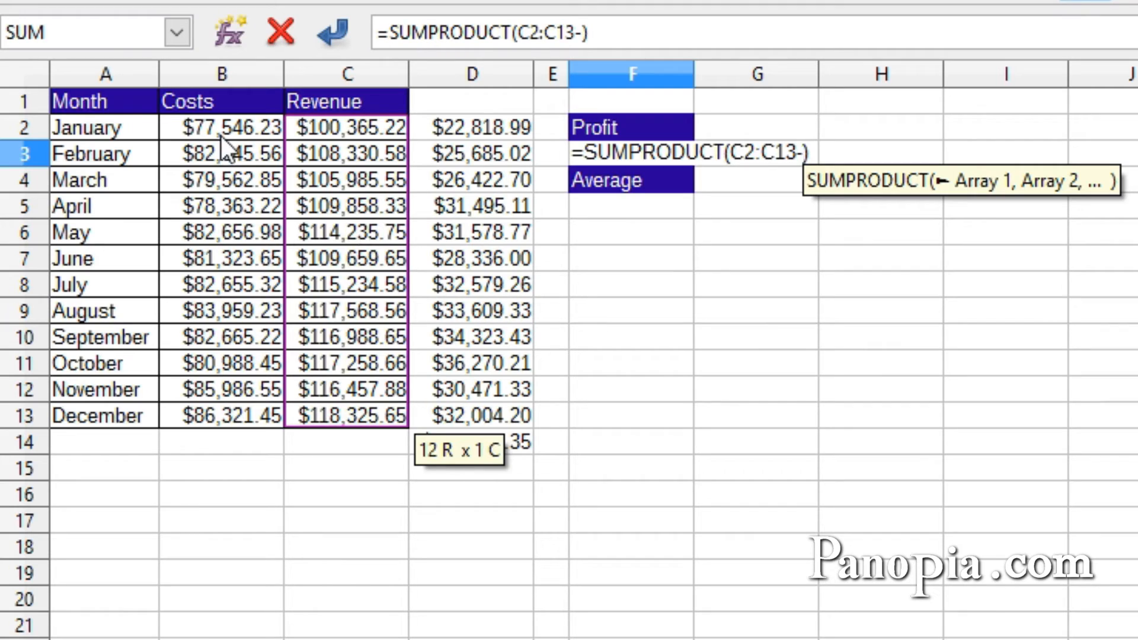
drag(219, 130, 221, 416)
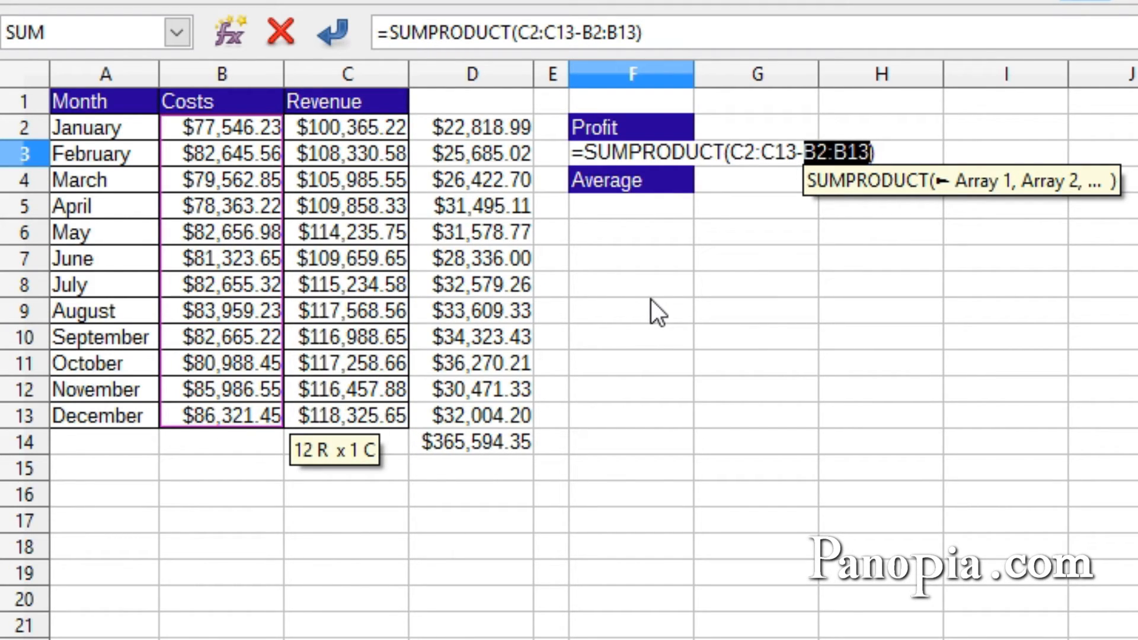
key(Return)
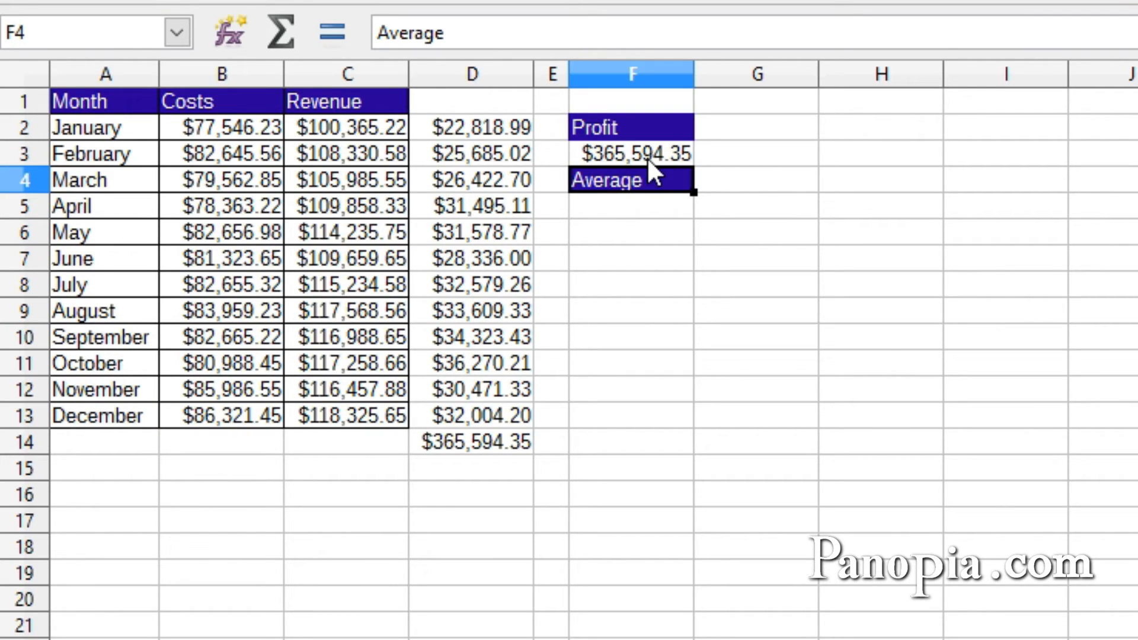
Average the monthly profits in cell D16 with =AVERAGE(D2:D13).
click(458, 491)
text(=)
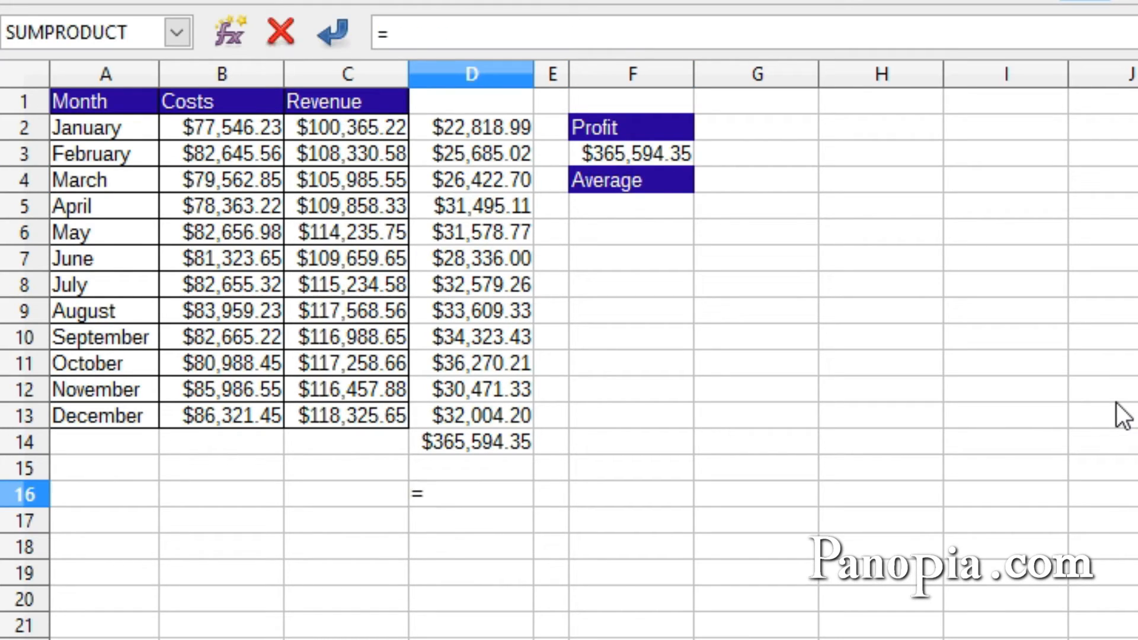
text(average)
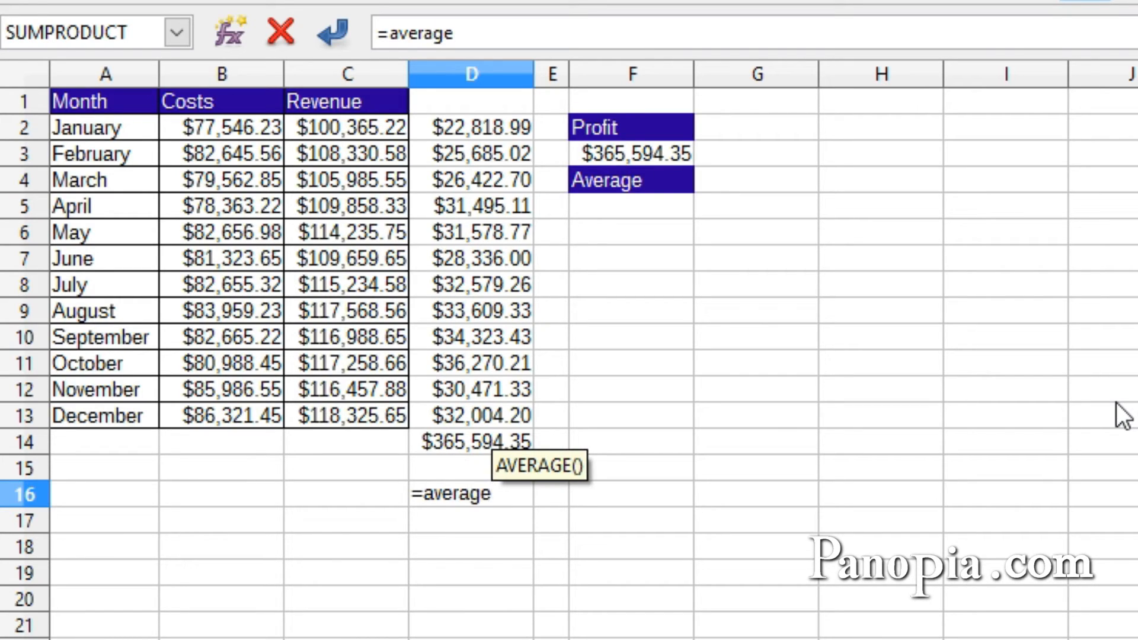
key(Return)
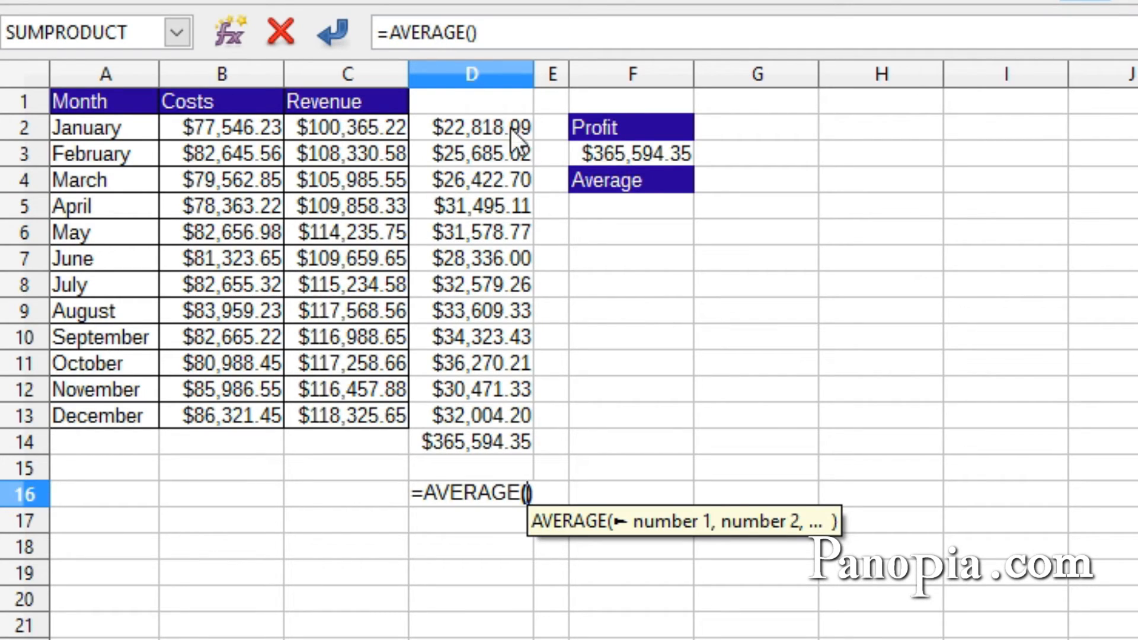
drag(491, 128, 478, 417)
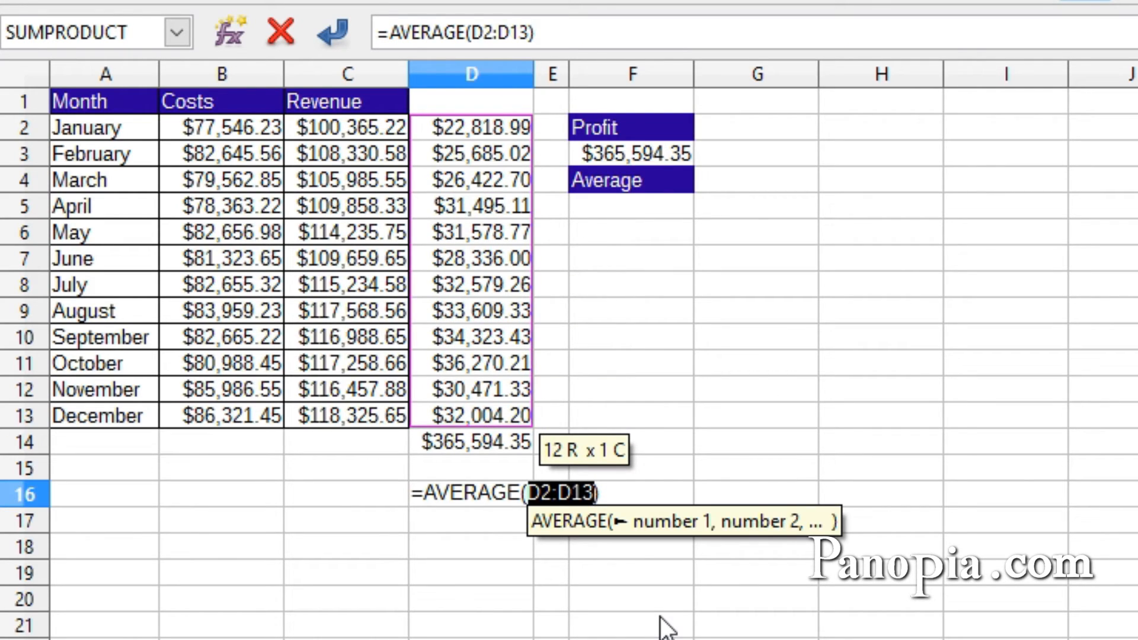
key(Return)
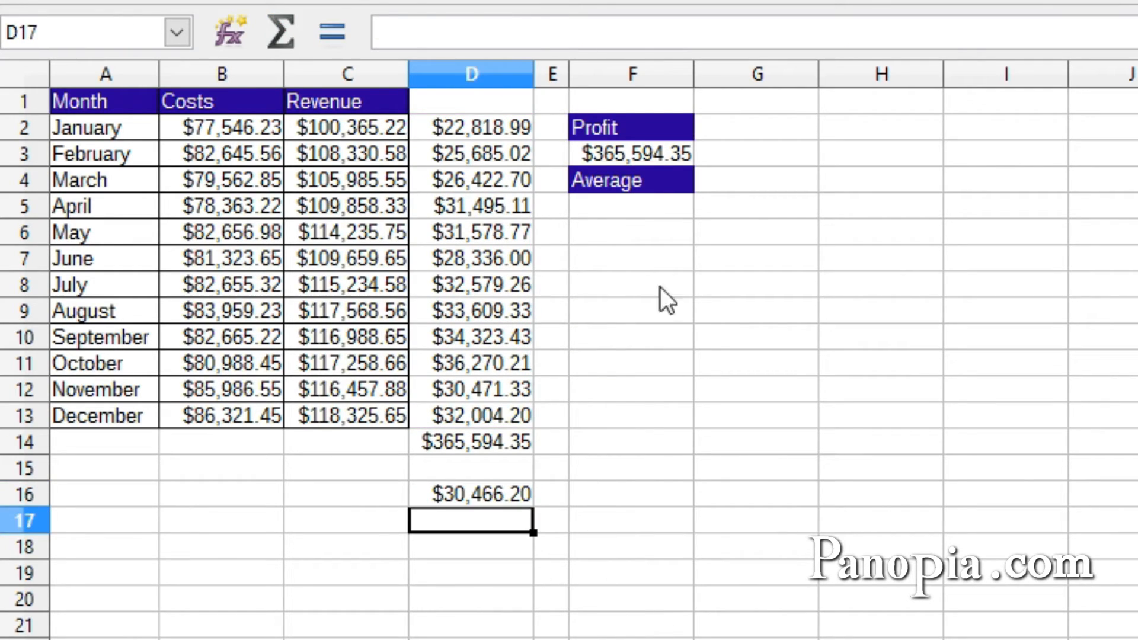
Calculate the average profit in cell F5 under the Average heading with the array formula =AVERAGE(C2:C13-B2:B13).
click(605, 207)
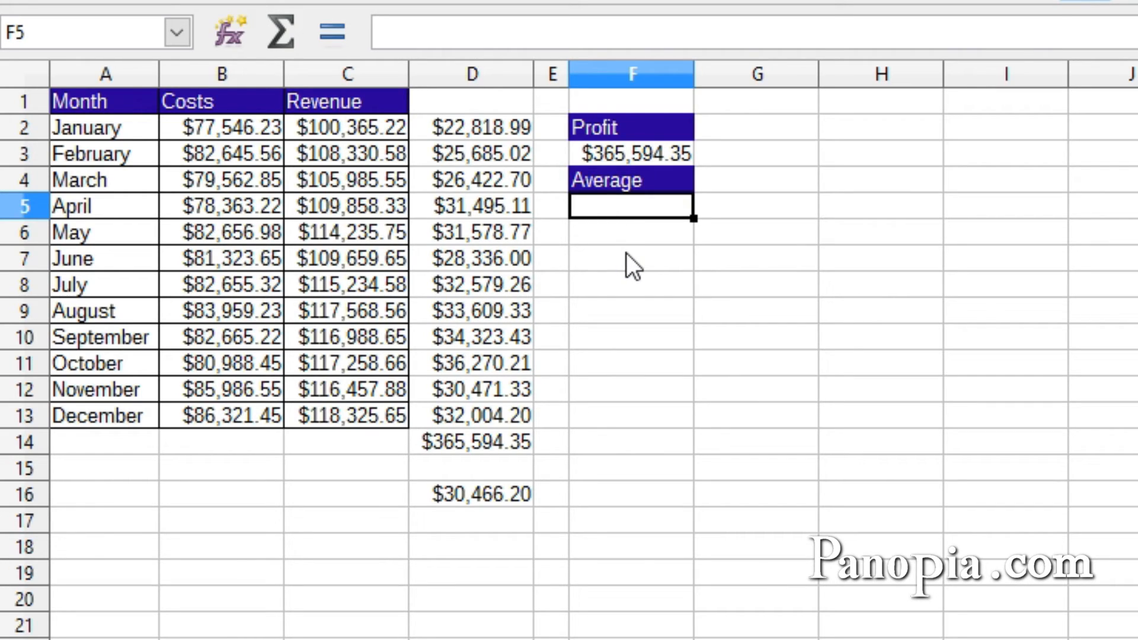
text(=)
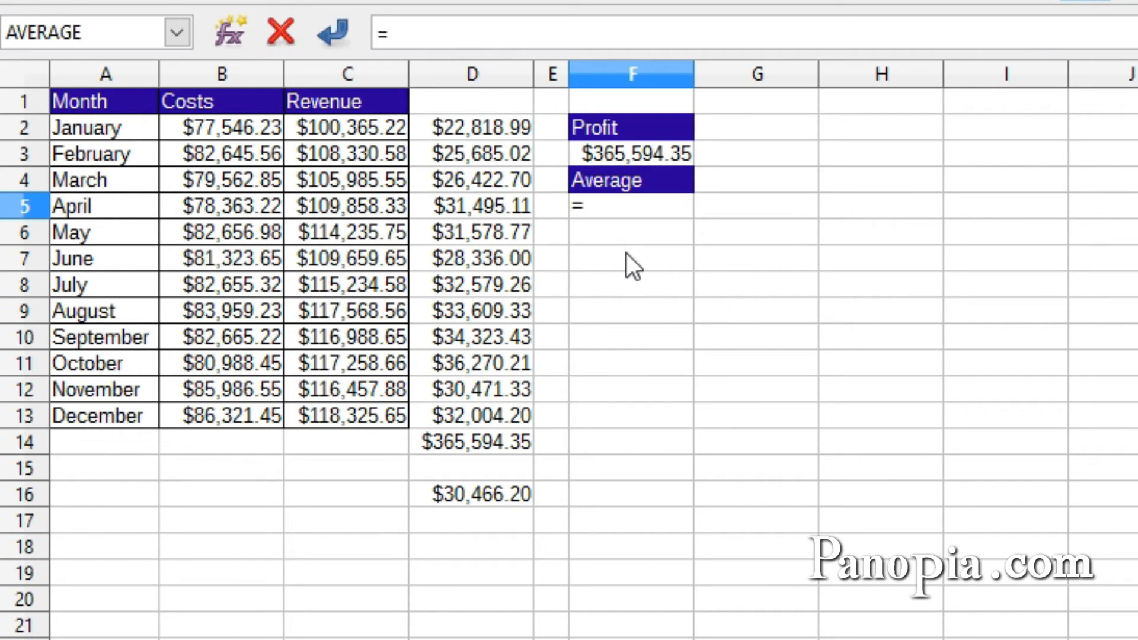
text(av)
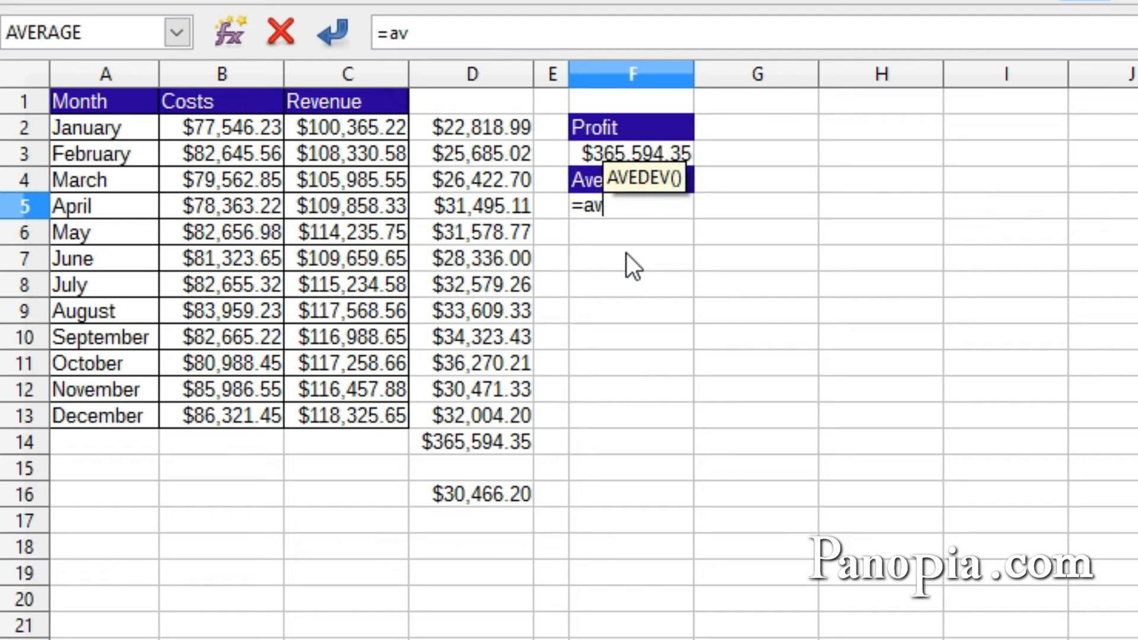
text(erage)
key(Return)
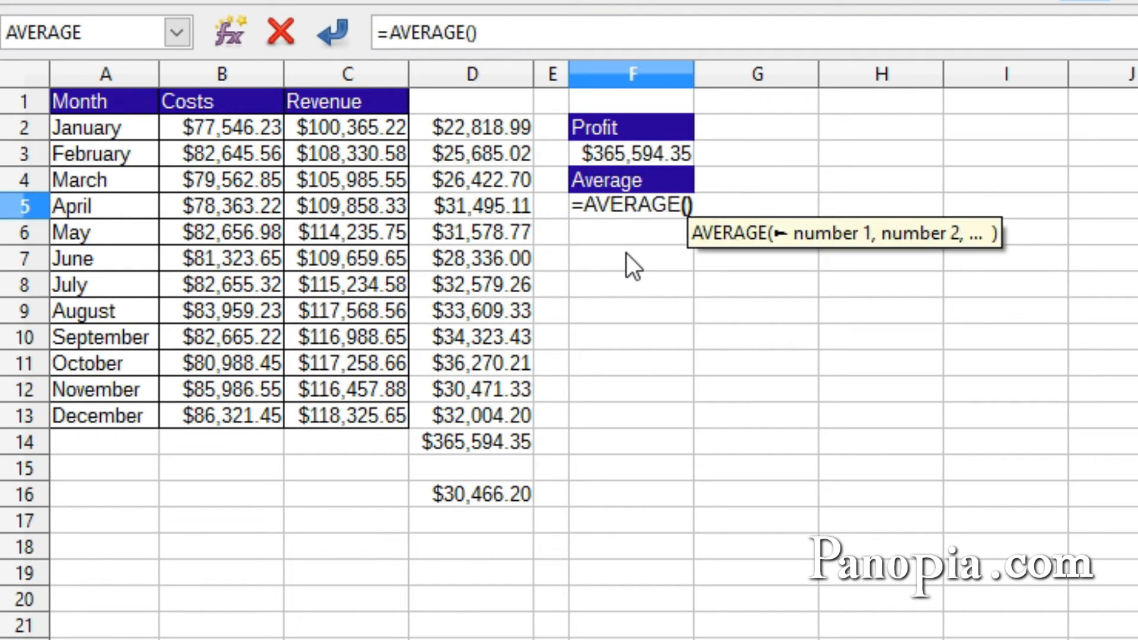
click(338, 127)
drag(338, 127, 346, 418)
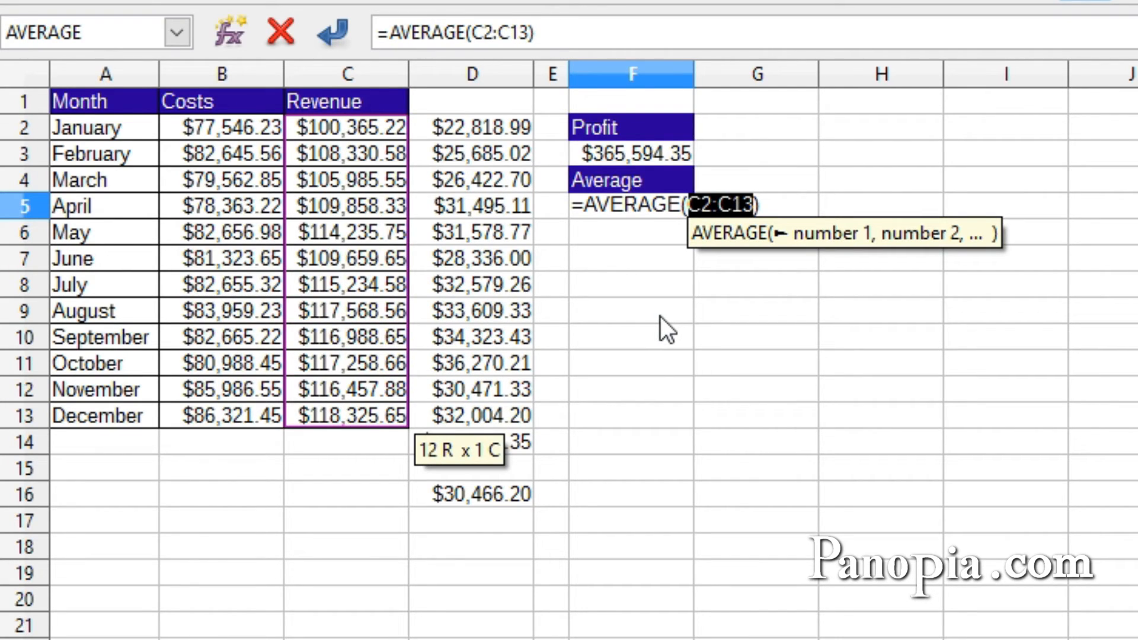
text(-)
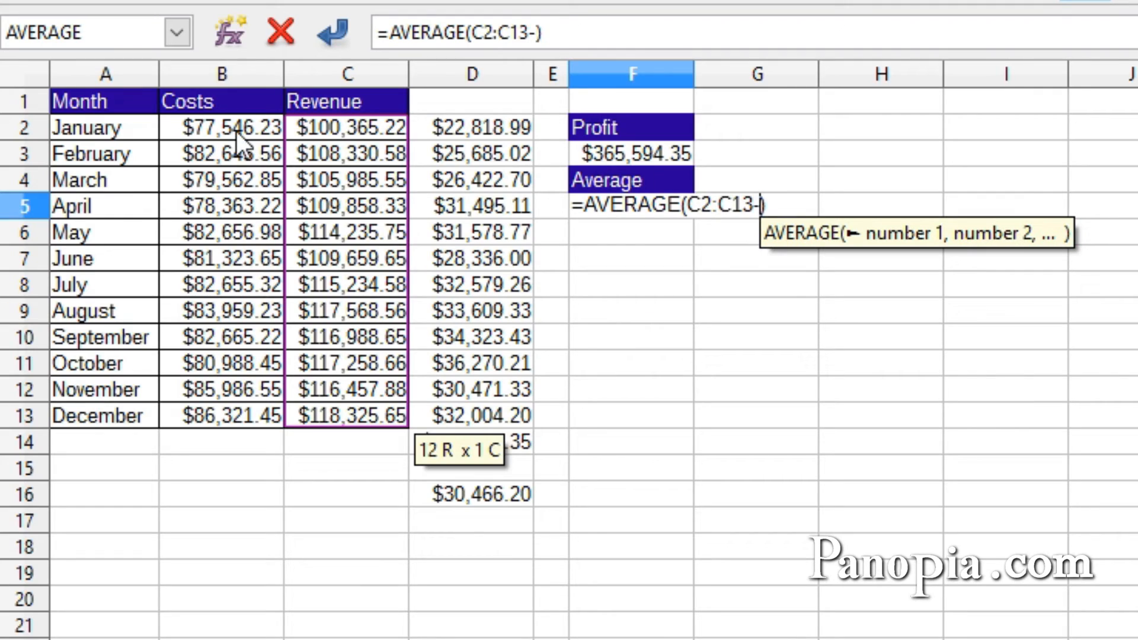
drag(228, 131, 231, 403)
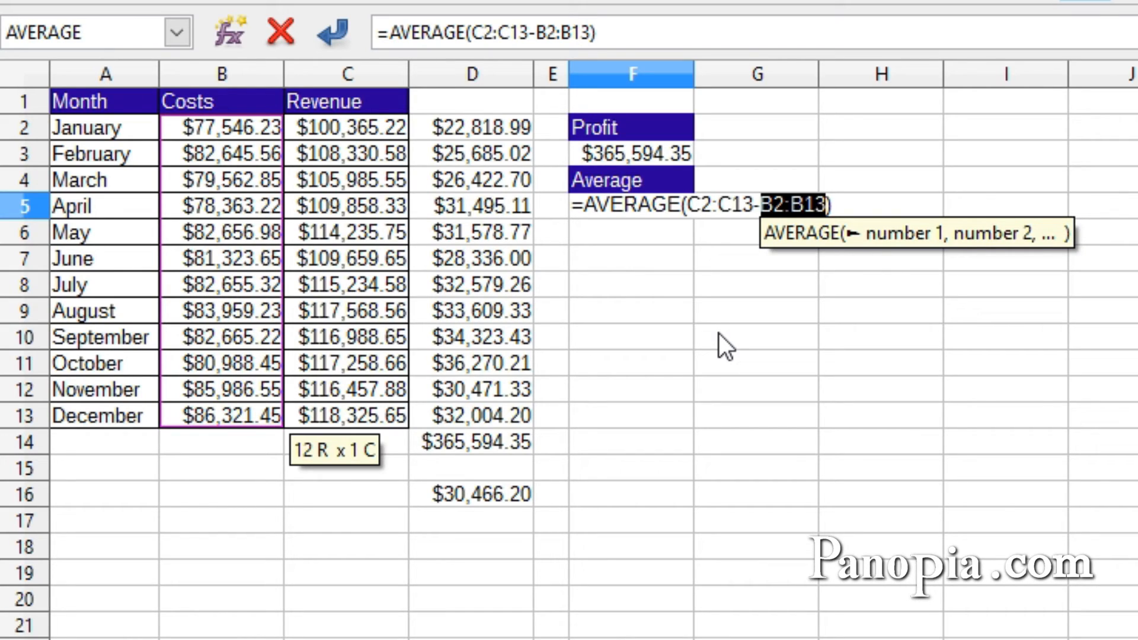
key(ctrl+shift+Return)
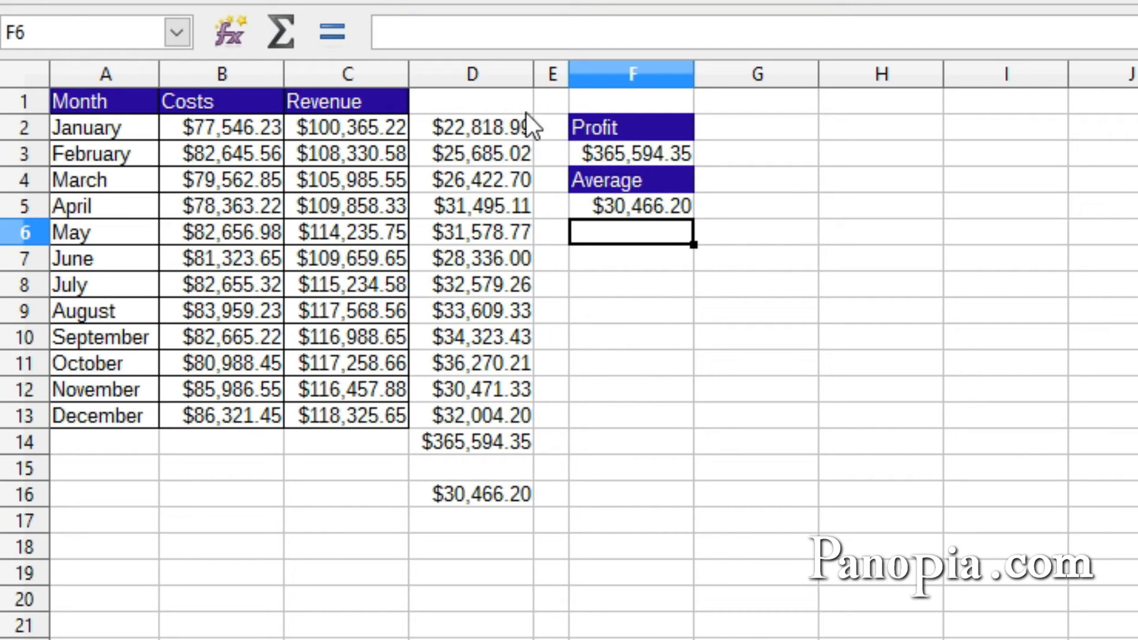
Clear the helper profit calculations from cells D1:D19.
drag(478, 110, 471, 562)
key(Delete)
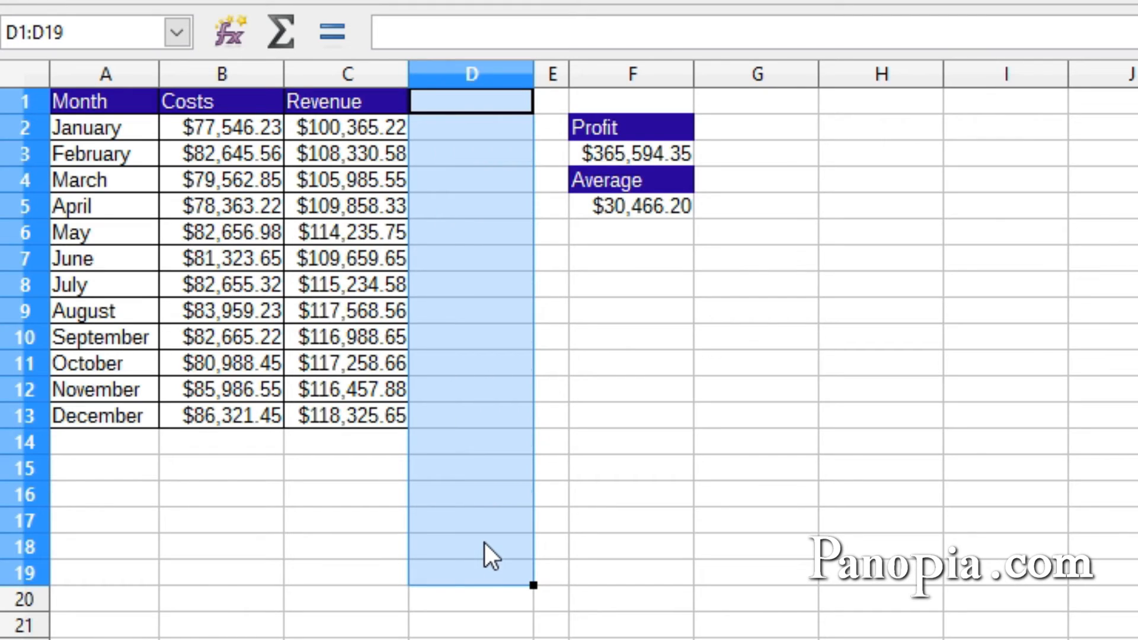
click(682, 418)
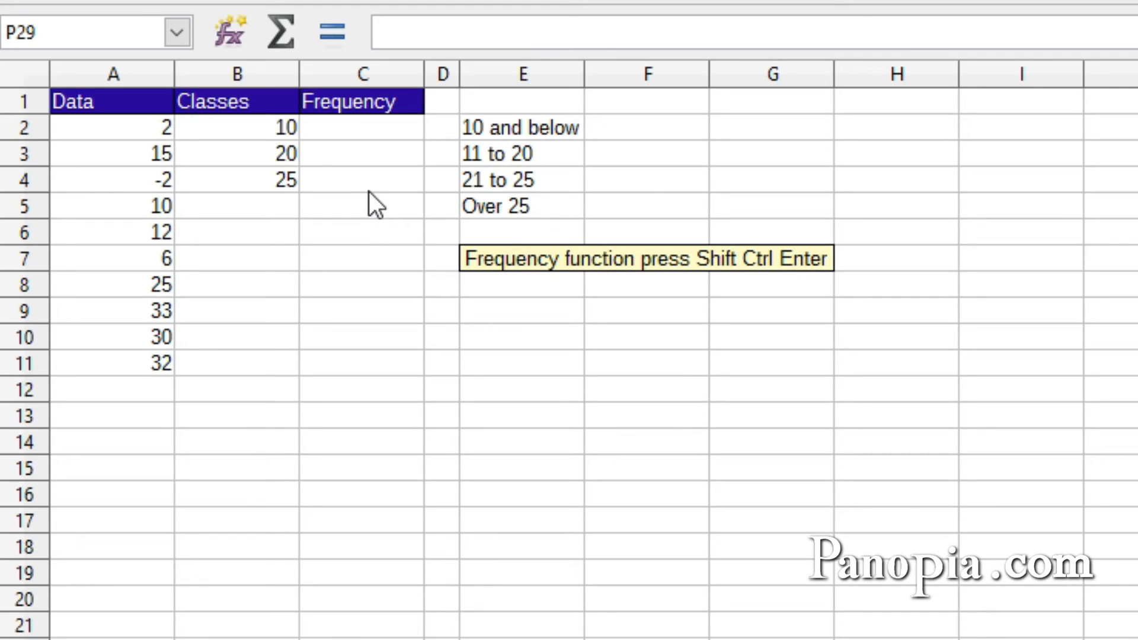
Count the data values per class from cell C2 down with the array formula =FREQUENCY(A2:A11,B2:B4).
click(346, 133)
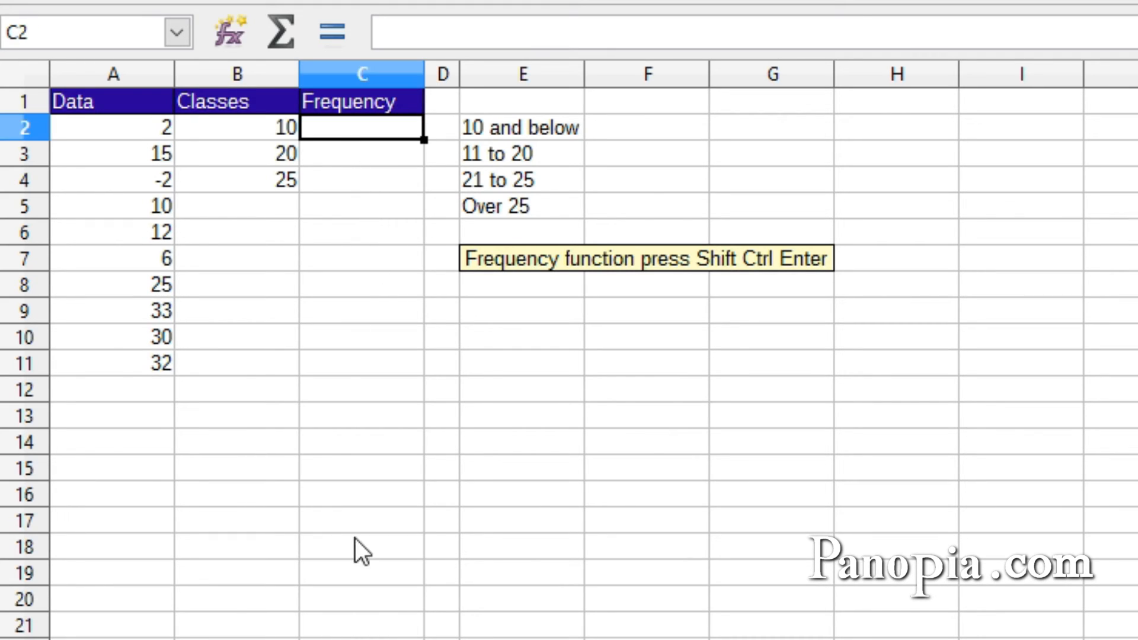
text(=freq)
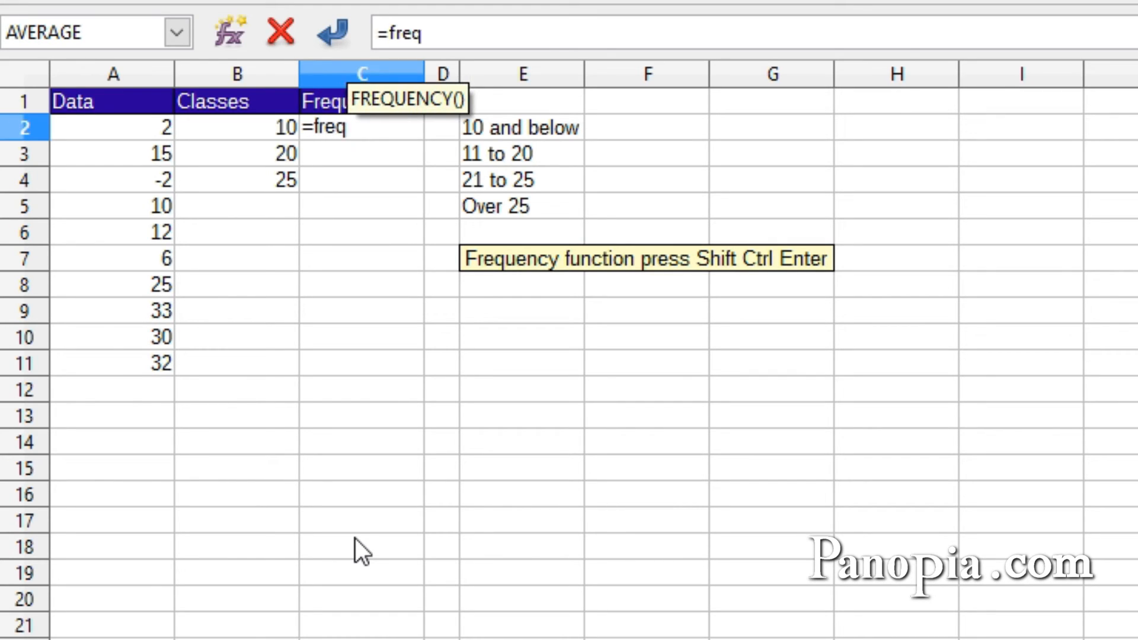
key(Return)
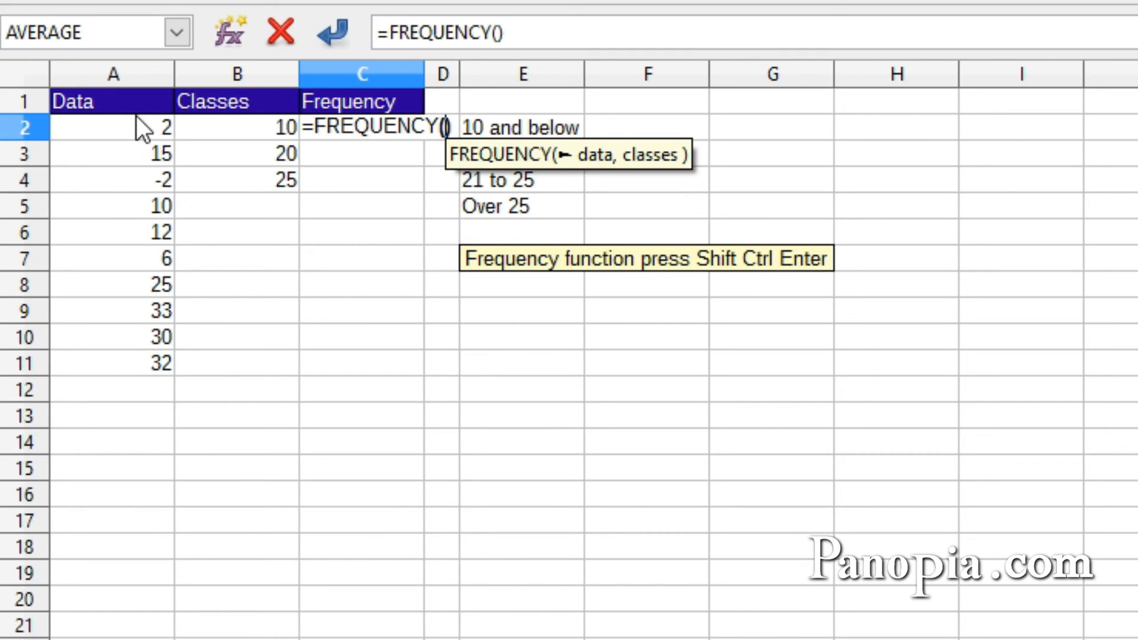
drag(136, 128, 113, 358)
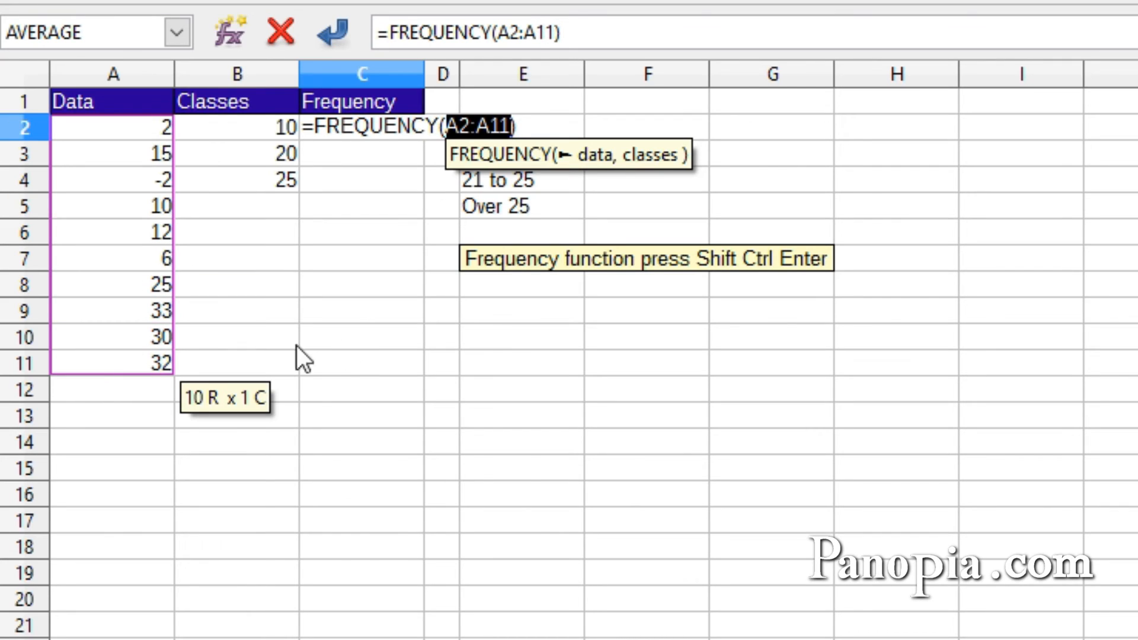
text(,)
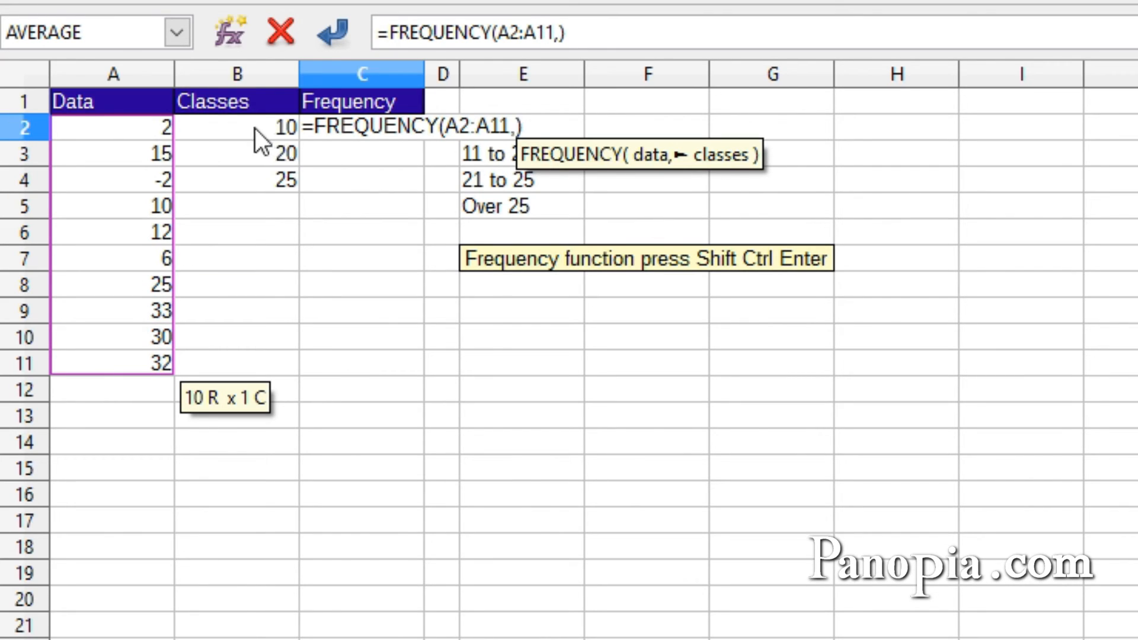
drag(253, 126, 244, 175)
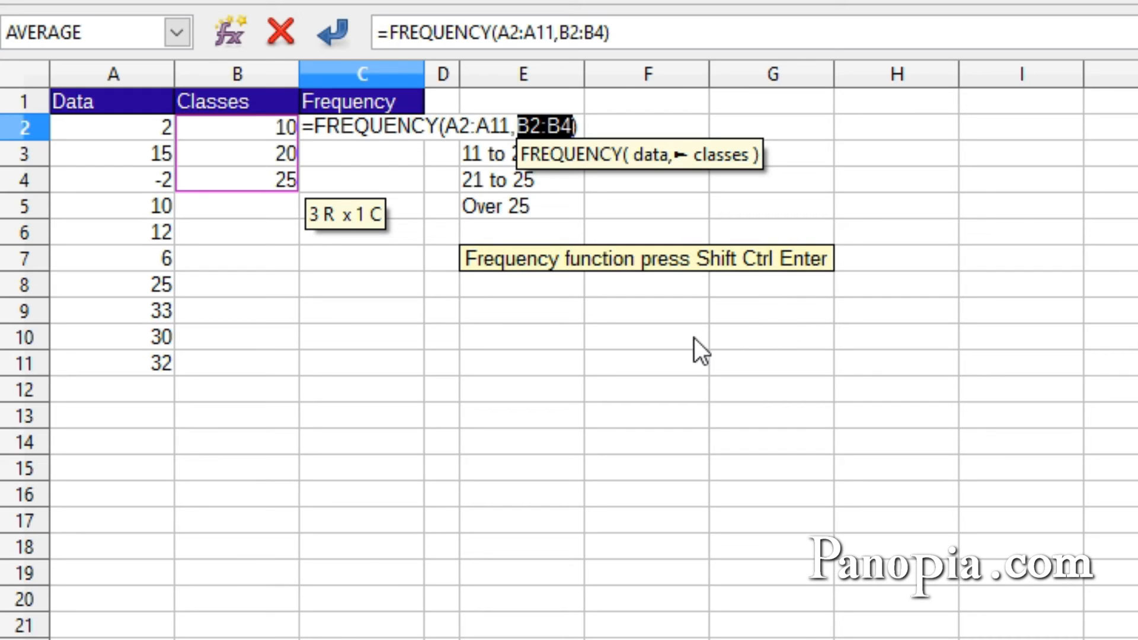
key(ctrl+shift+Return)
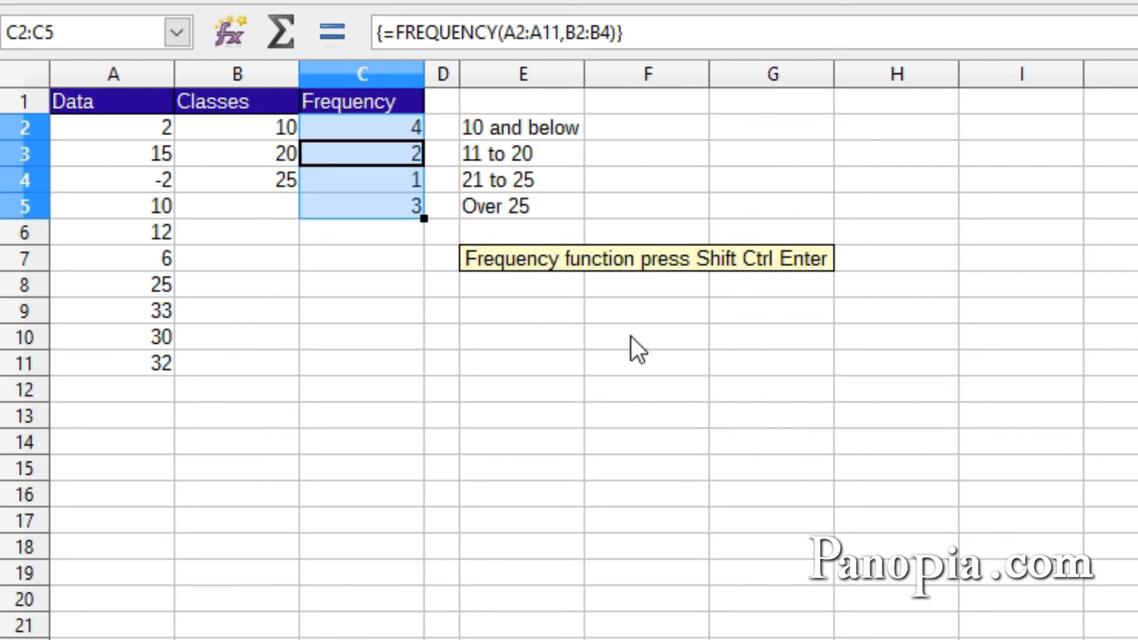
click(358, 283)
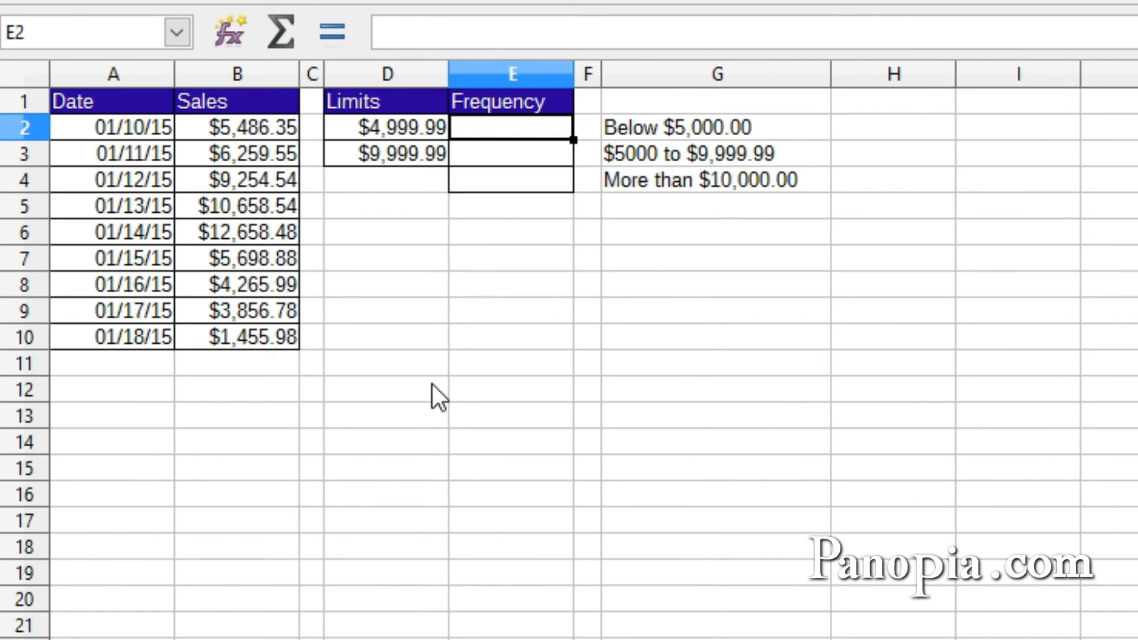
Count the sales within each limit from cell E2 down with the array formula =FREQUENCY(B2:B10,D2:D3).
click(430, 385)
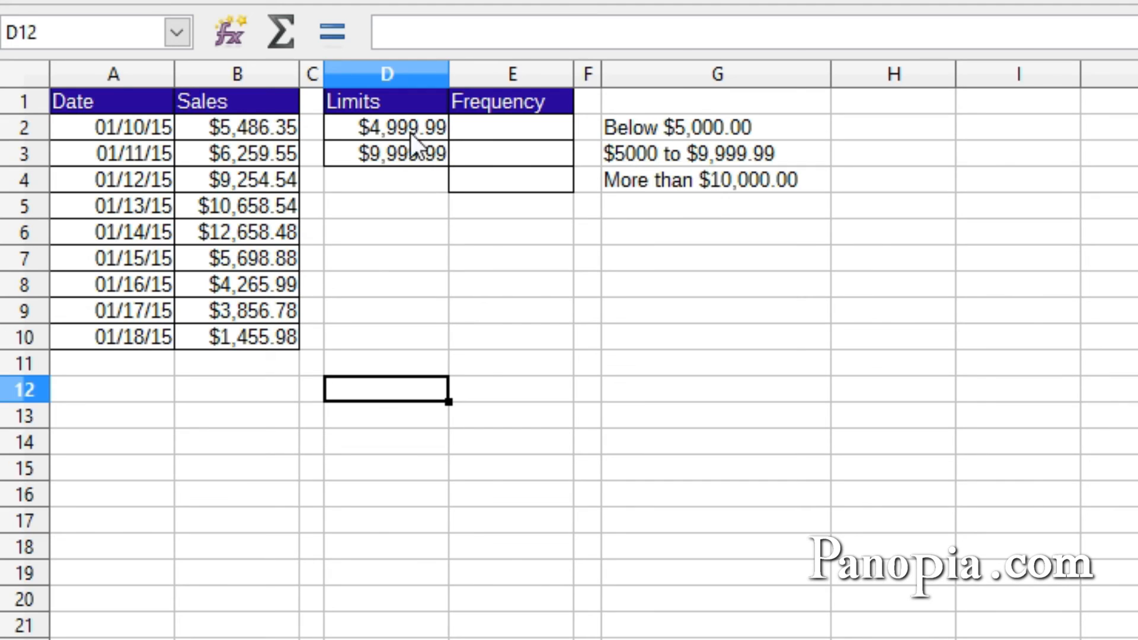
click(503, 130)
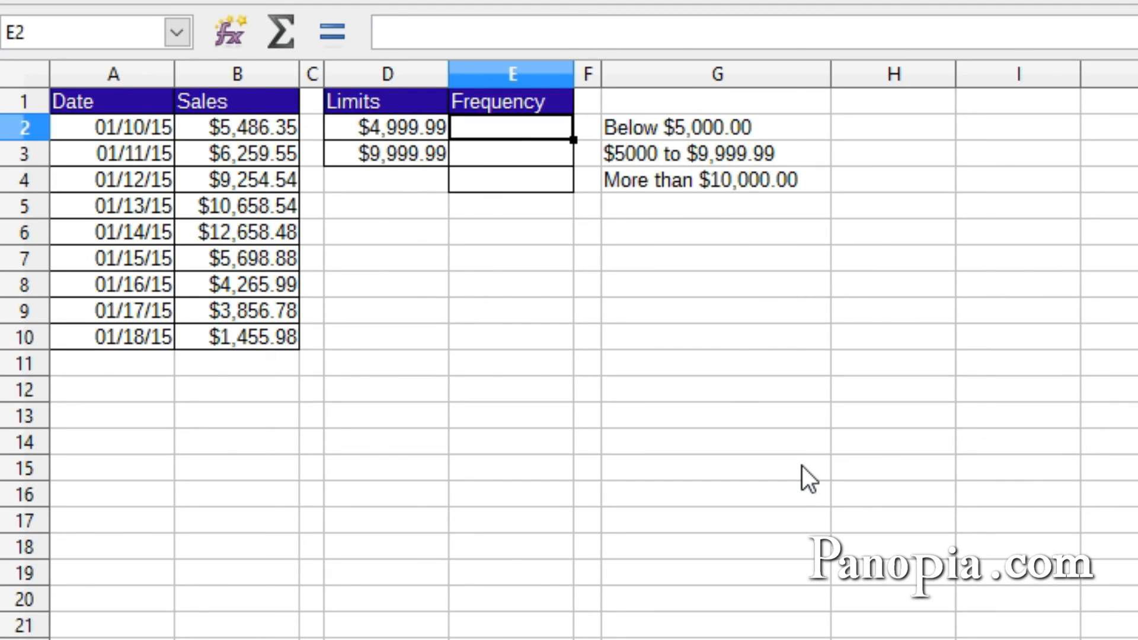
text(=fr)
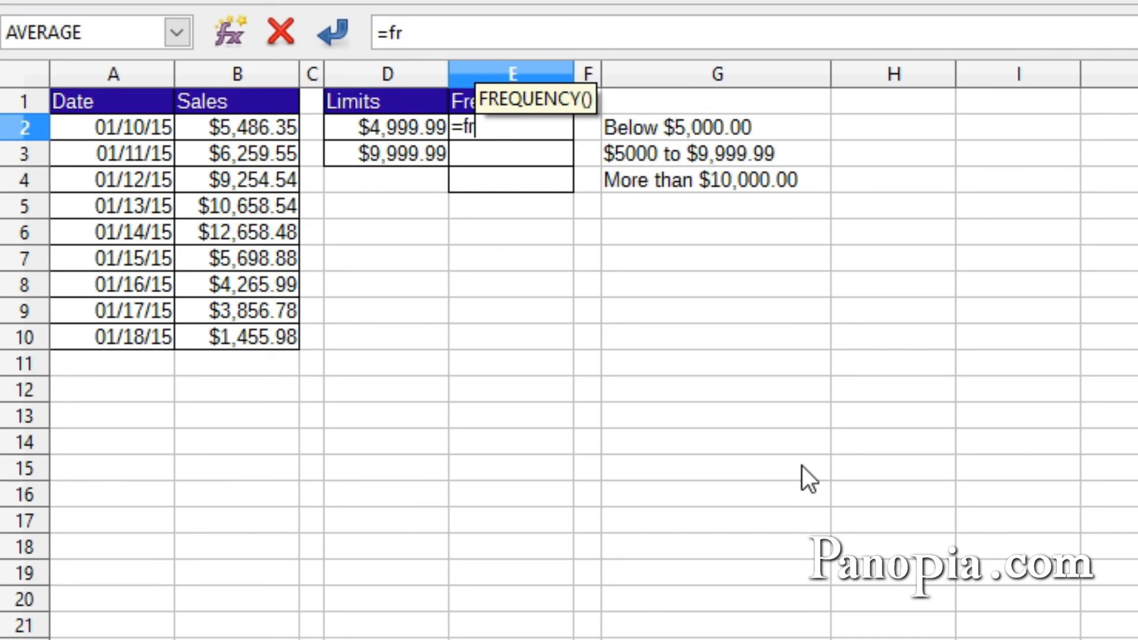
key(Return)
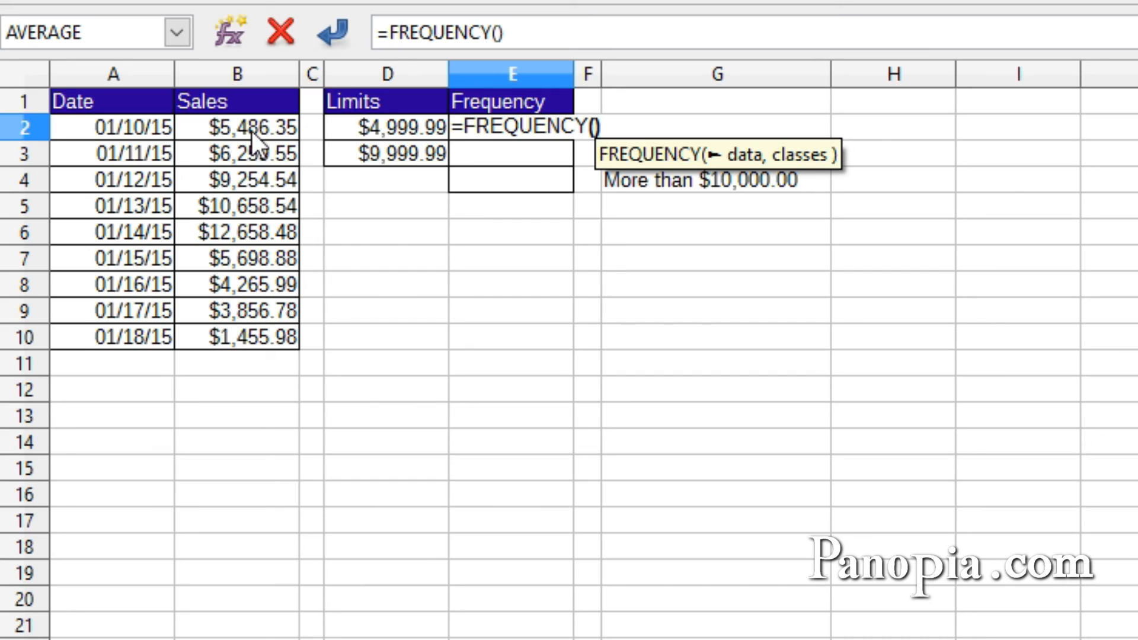
drag(252, 131, 241, 341)
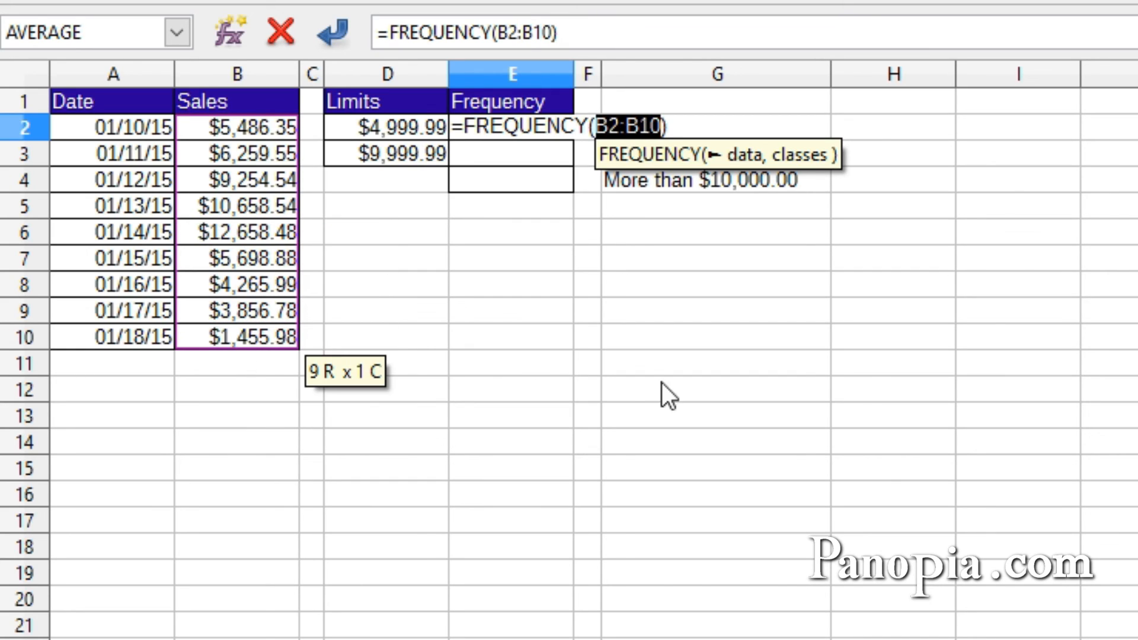
text(,)
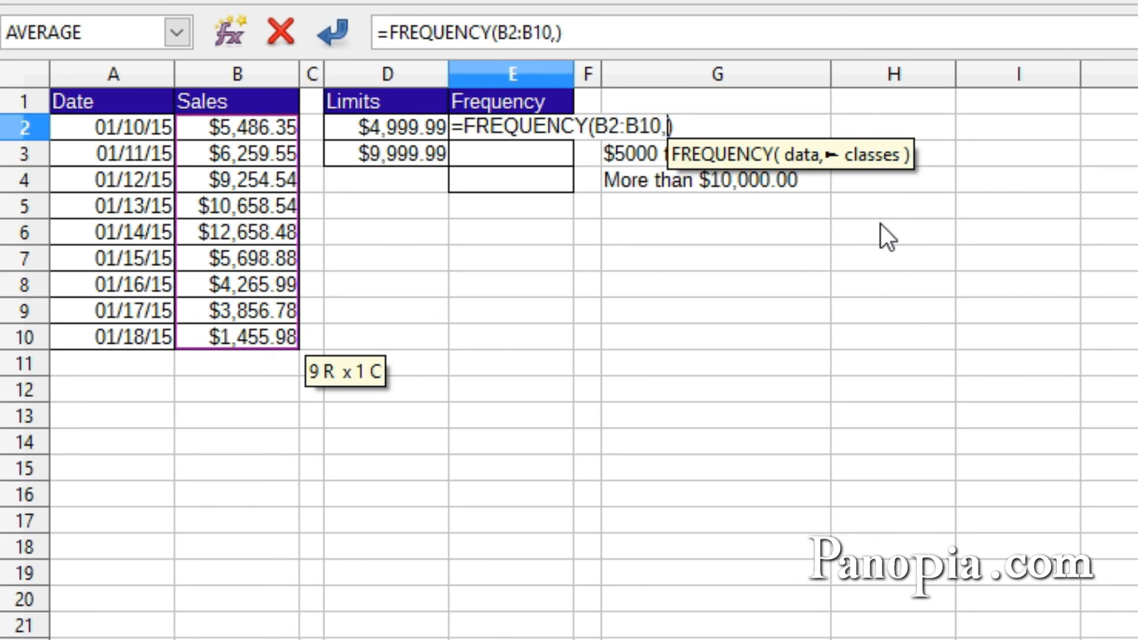
drag(405, 127, 405, 151)
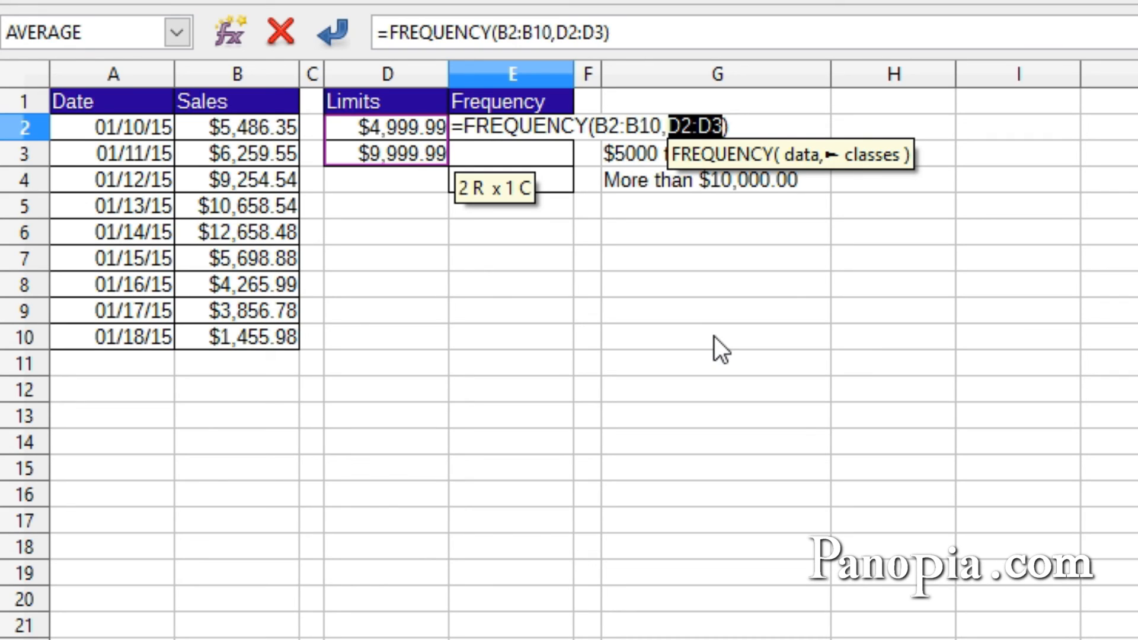
key(ctrl+shift+Return)
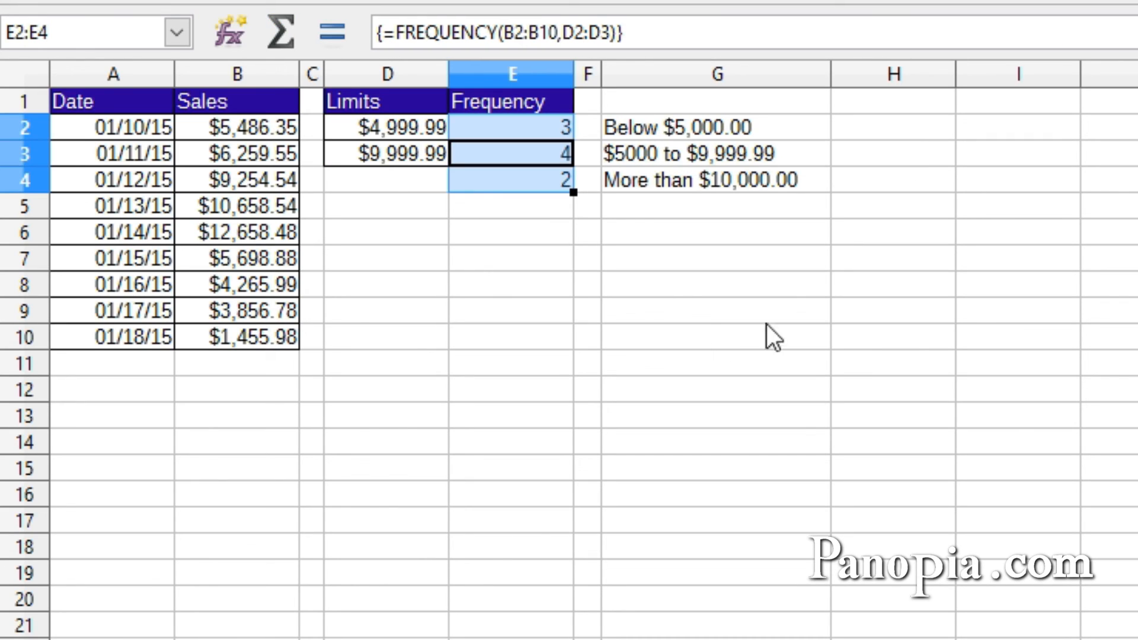
click(680, 291)
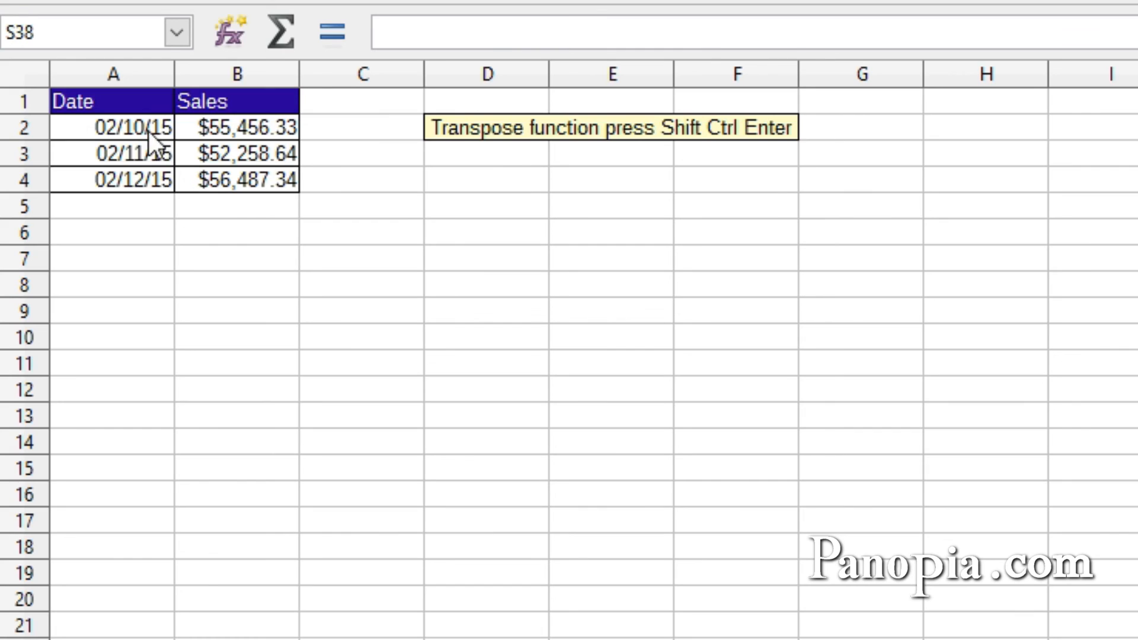
Transpose the Date and Sales table into rows starting at cell A6 with the array formula =TRANSPOSE(A1:B4).
click(102, 236)
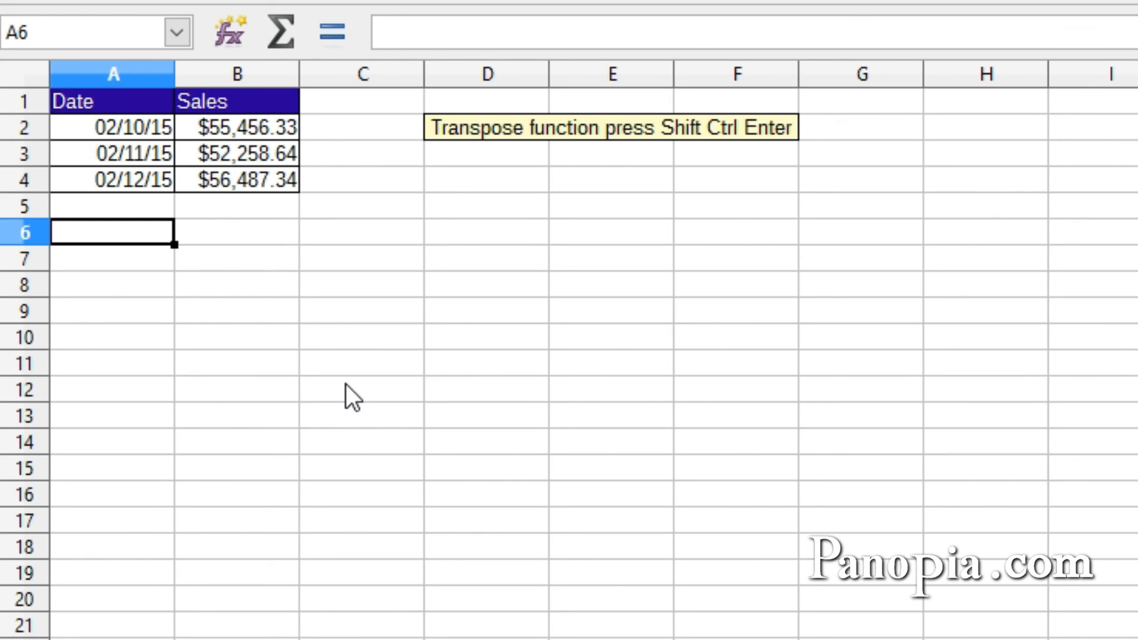
text(=tra)
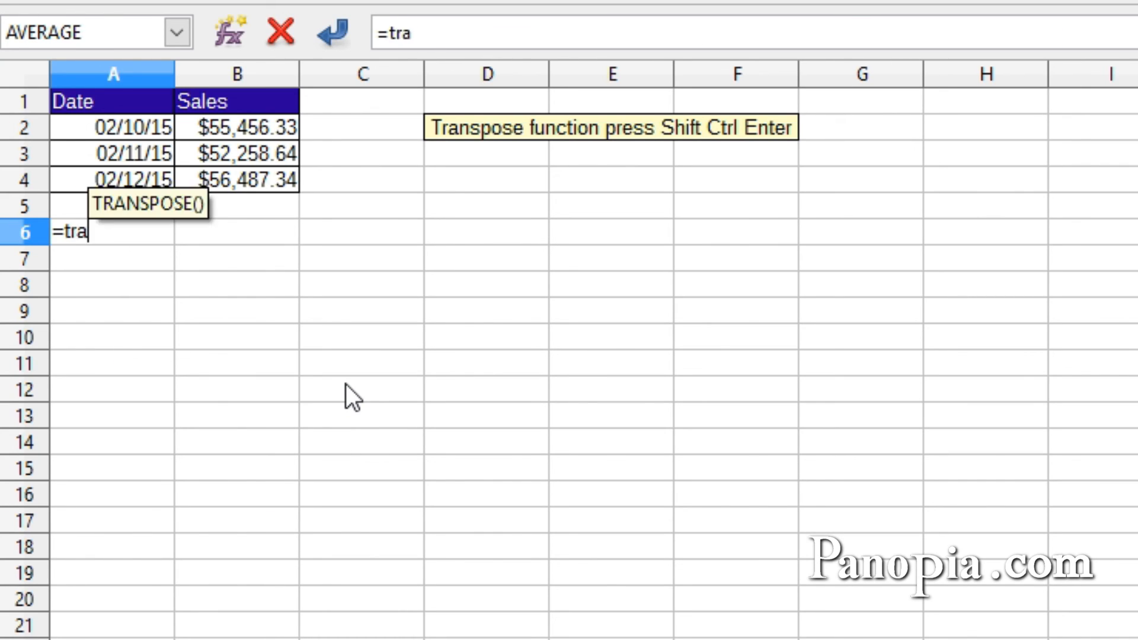
text(nsp)
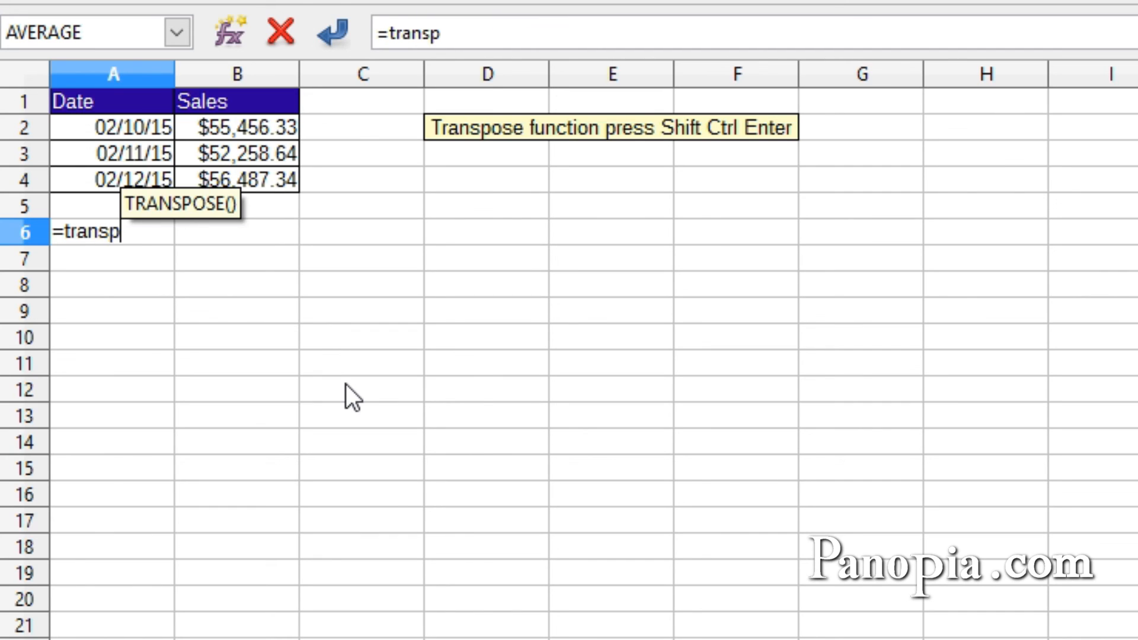
key(Return)
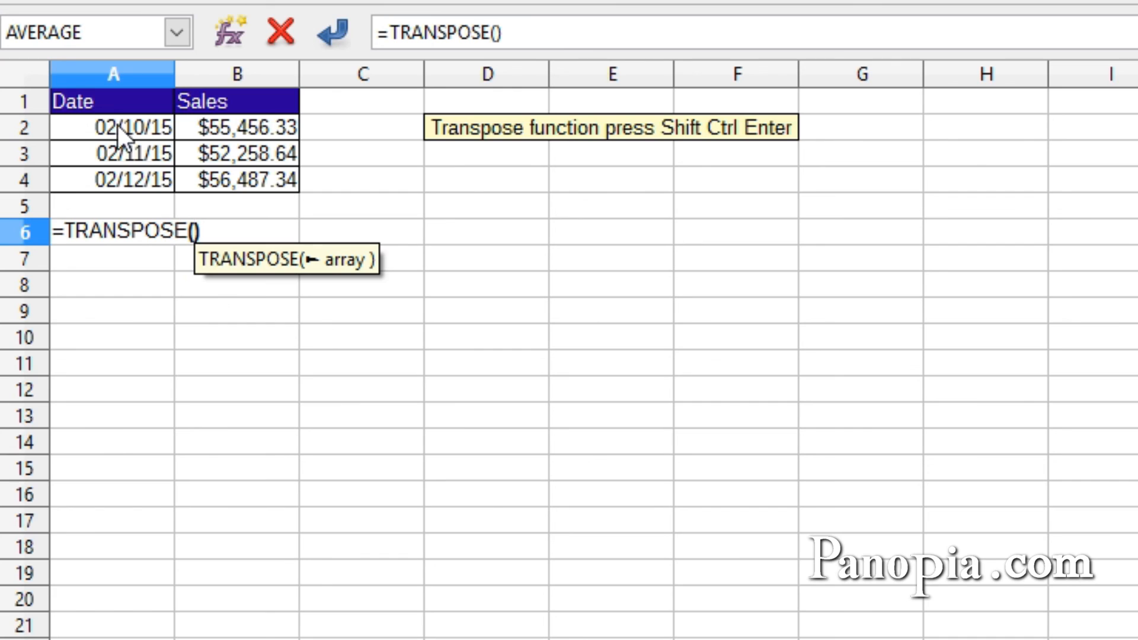
drag(102, 101, 230, 177)
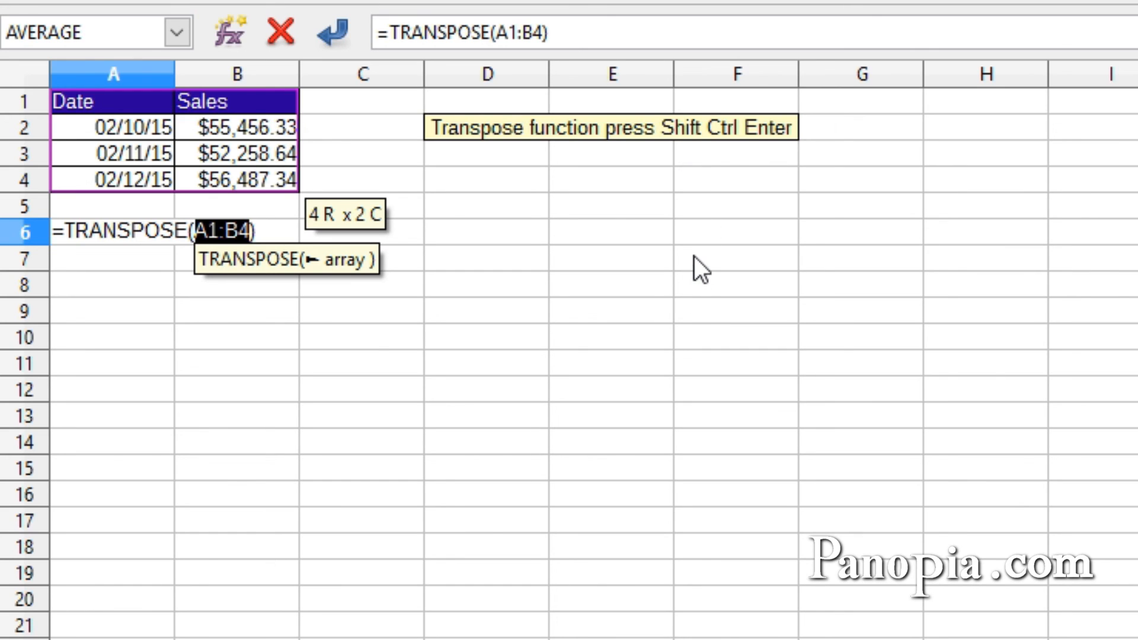
key(ctrl+shift+Return)
click(198, 301)
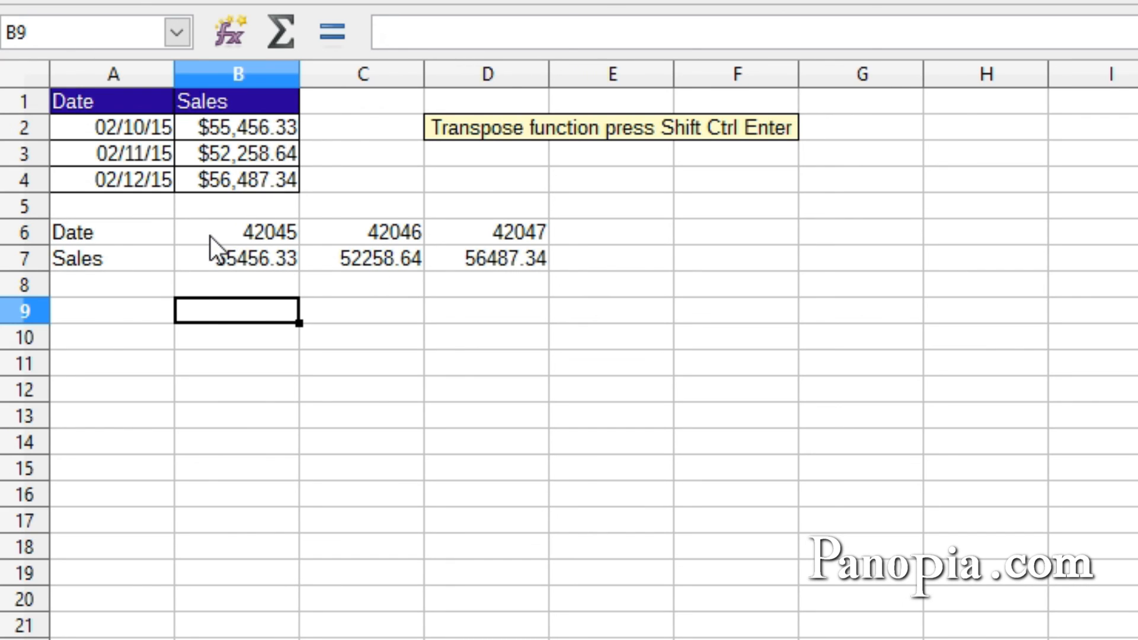
Apply the date format to the transposed Date values in cells B6:D6.
drag(211, 236, 506, 229)
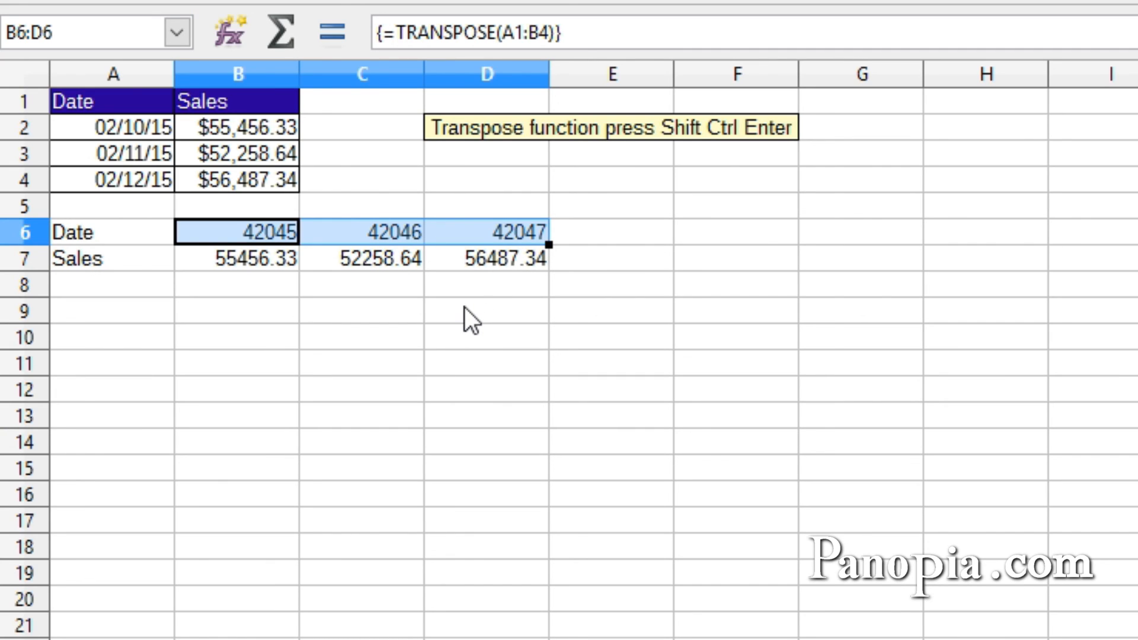
key(ctrl+shift+3)
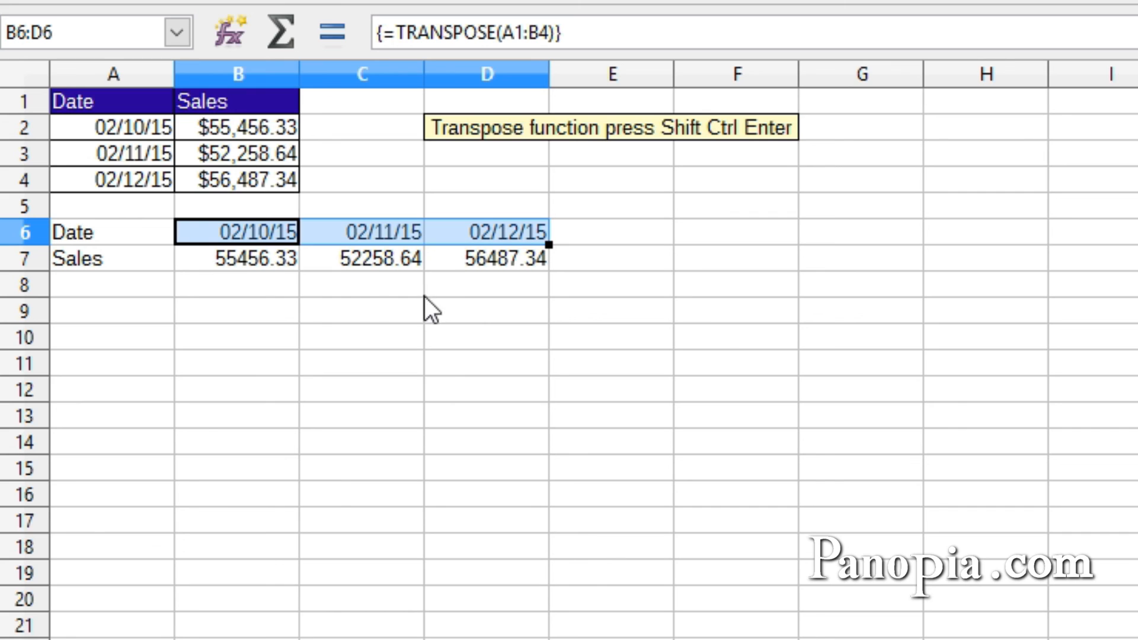
Apply the currency format to the transposed Sales values in cells B7:D7.
drag(233, 262, 521, 266)
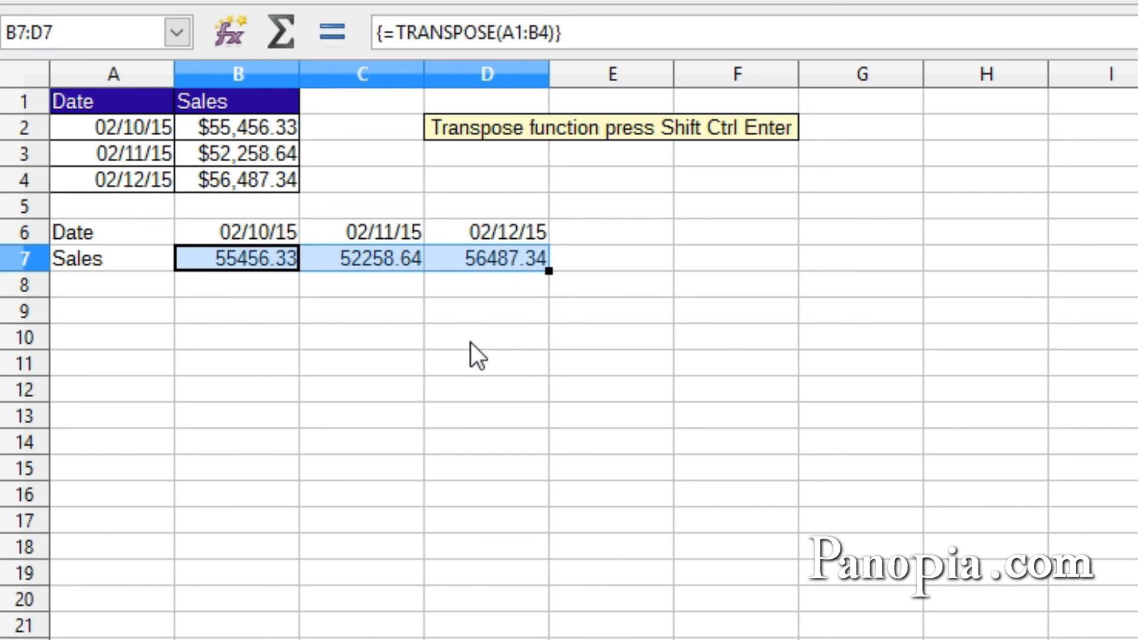
key(ctrl+shift+4)
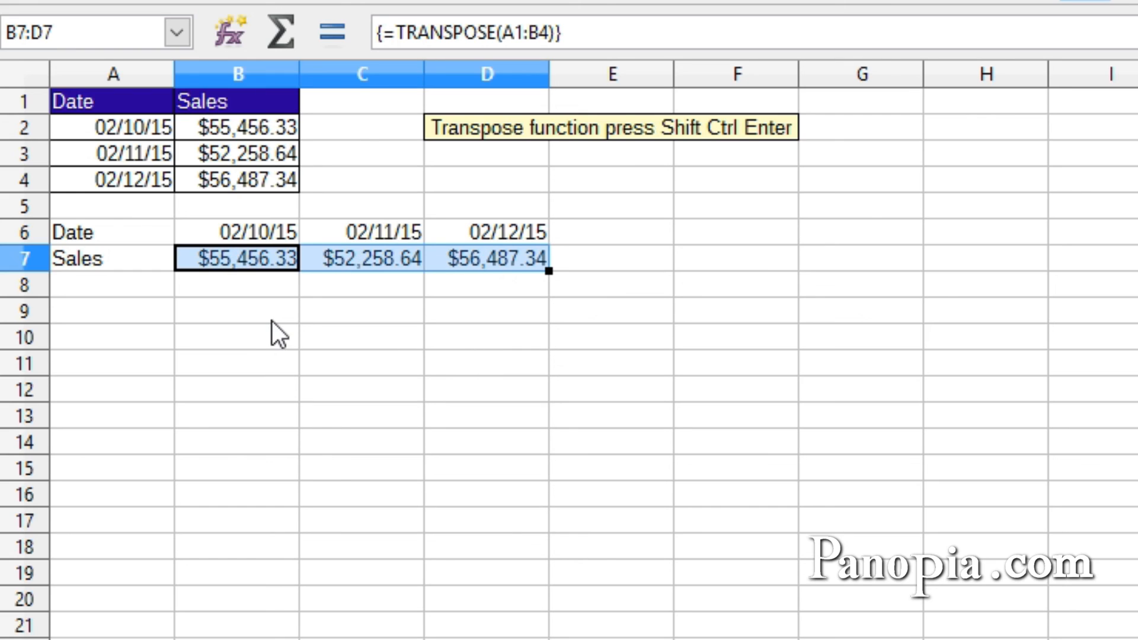
click(239, 309)
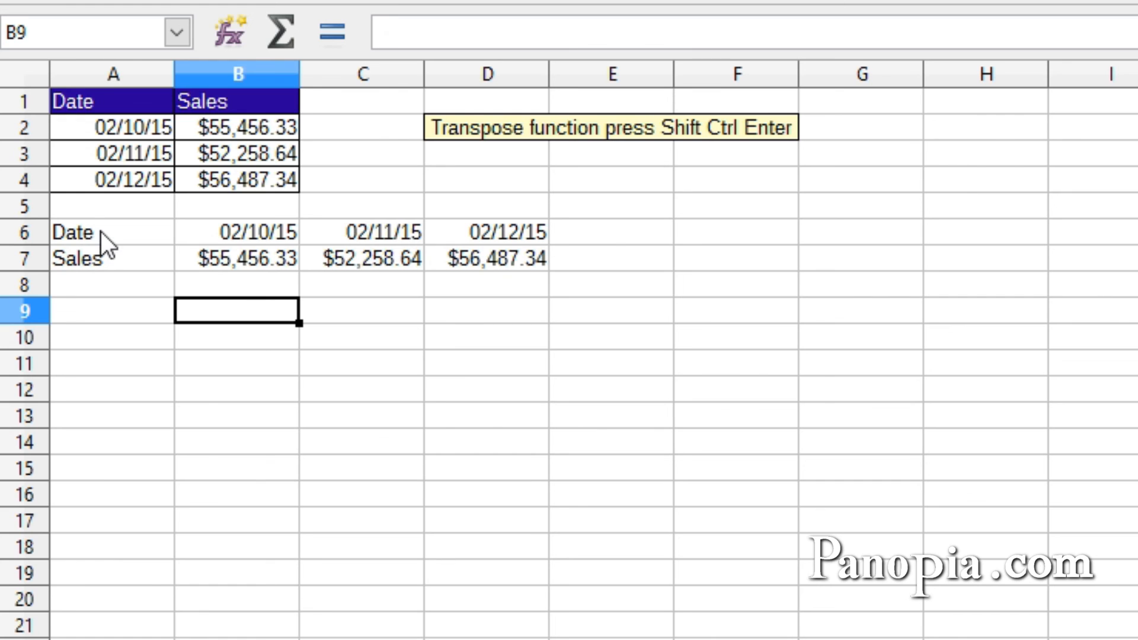
Add outer and inner borders to every cell of the transposed table A6:D7.
drag(101, 231, 495, 259)
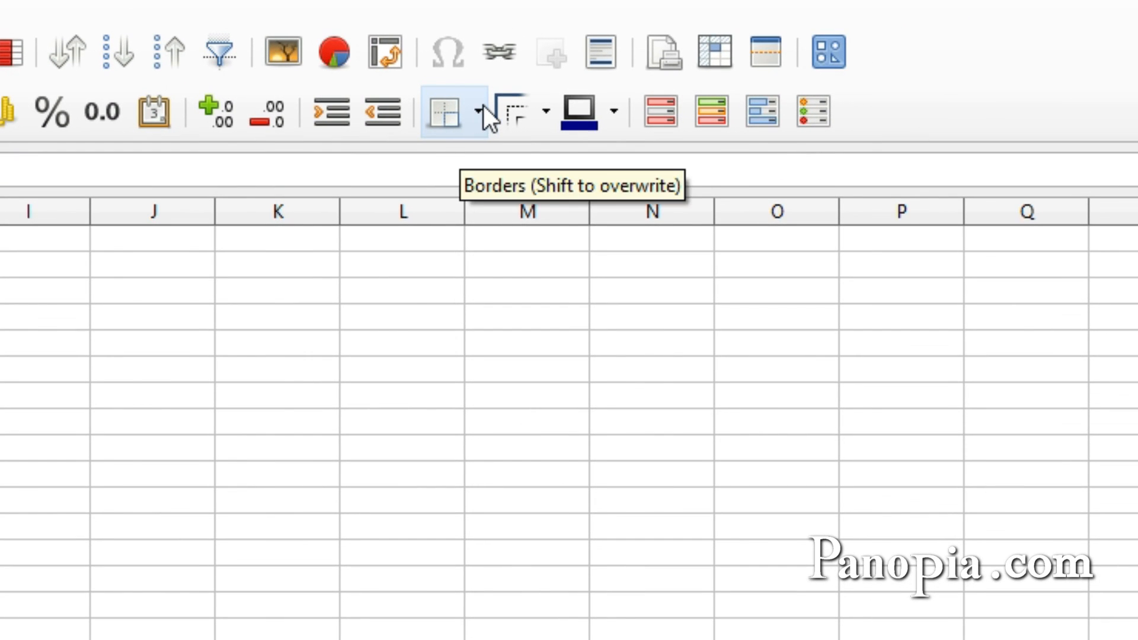
click(481, 109)
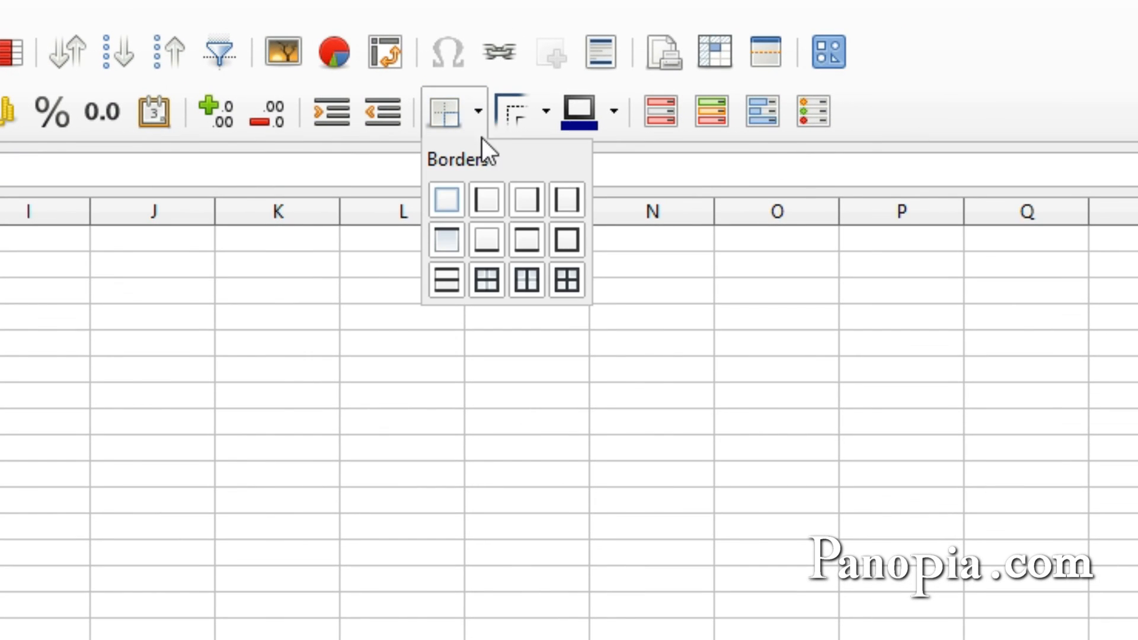
click(572, 279)
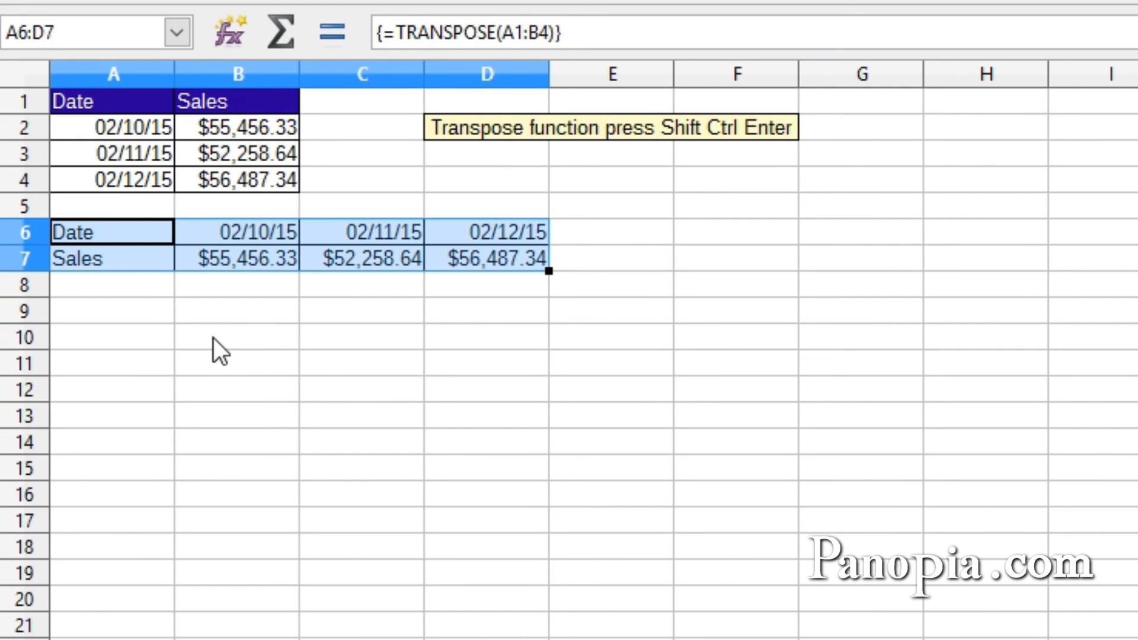
click(213, 338)
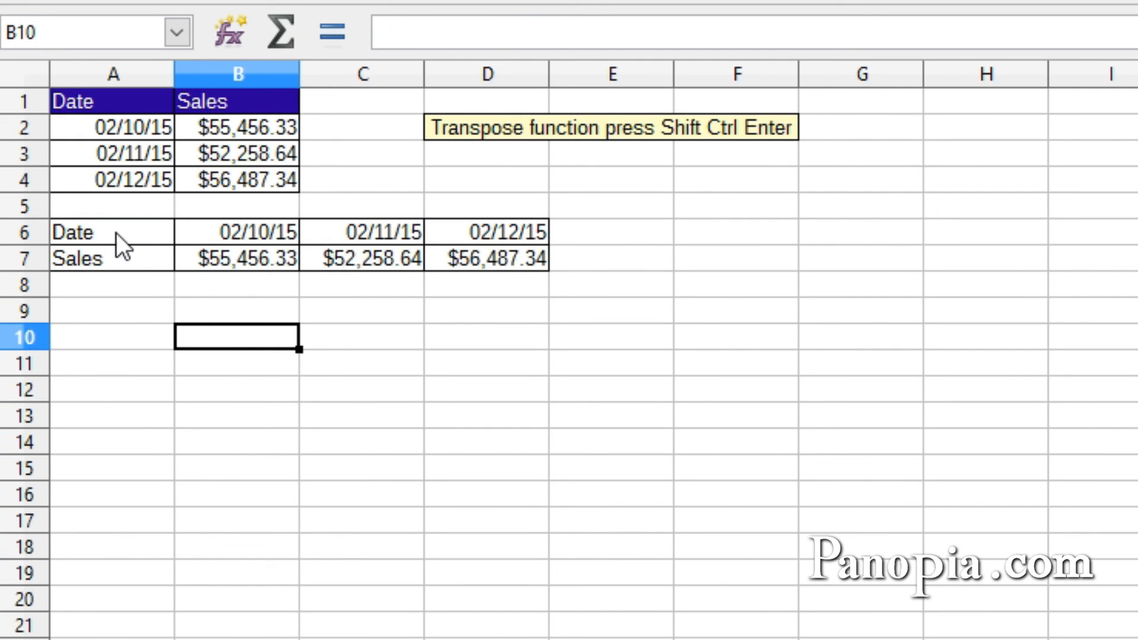
Fill the transposed Date and Sales label cells A6:A7 with the dark blue background color used by the original headers.
drag(117, 233, 117, 257)
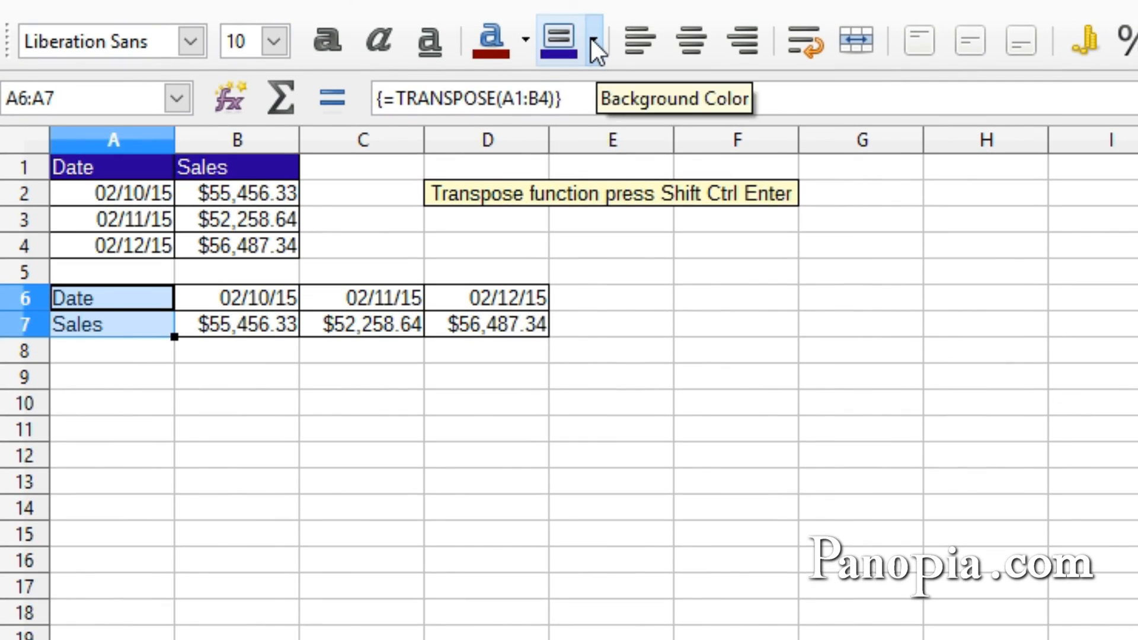
click(592, 39)
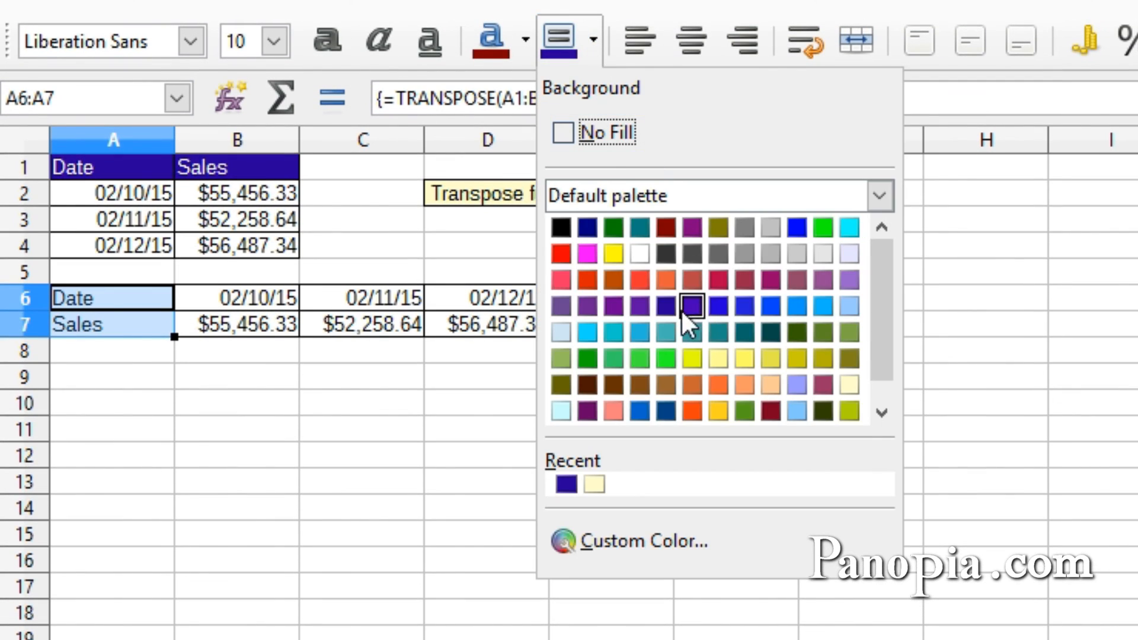
click(666, 303)
click(195, 381)
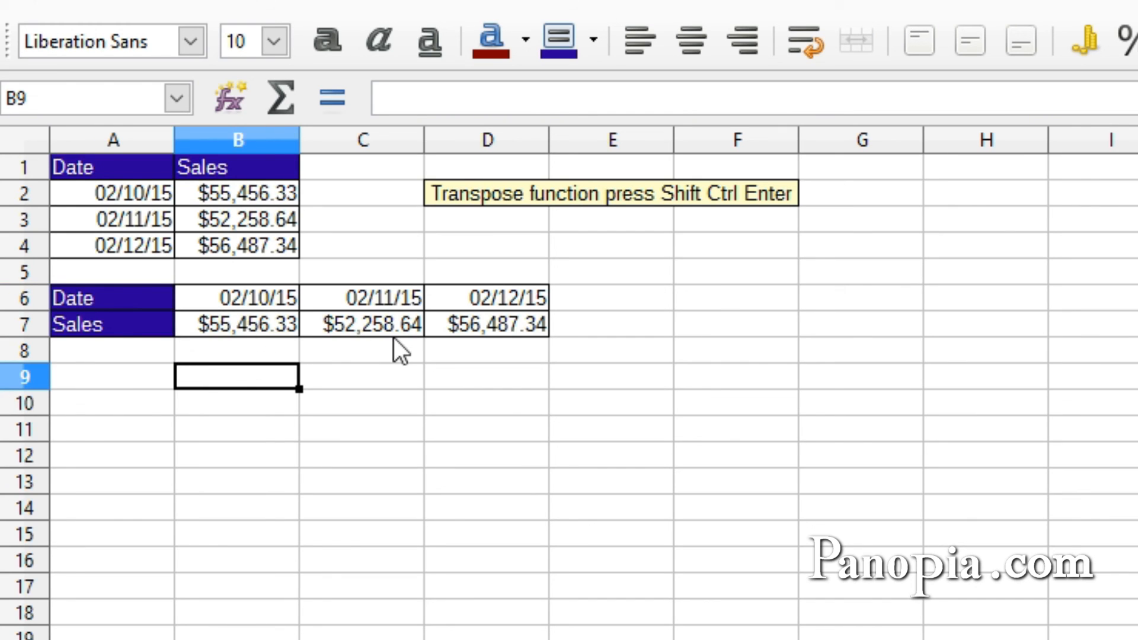
Try to change only cell B7 within the transposed array.
click(249, 329)
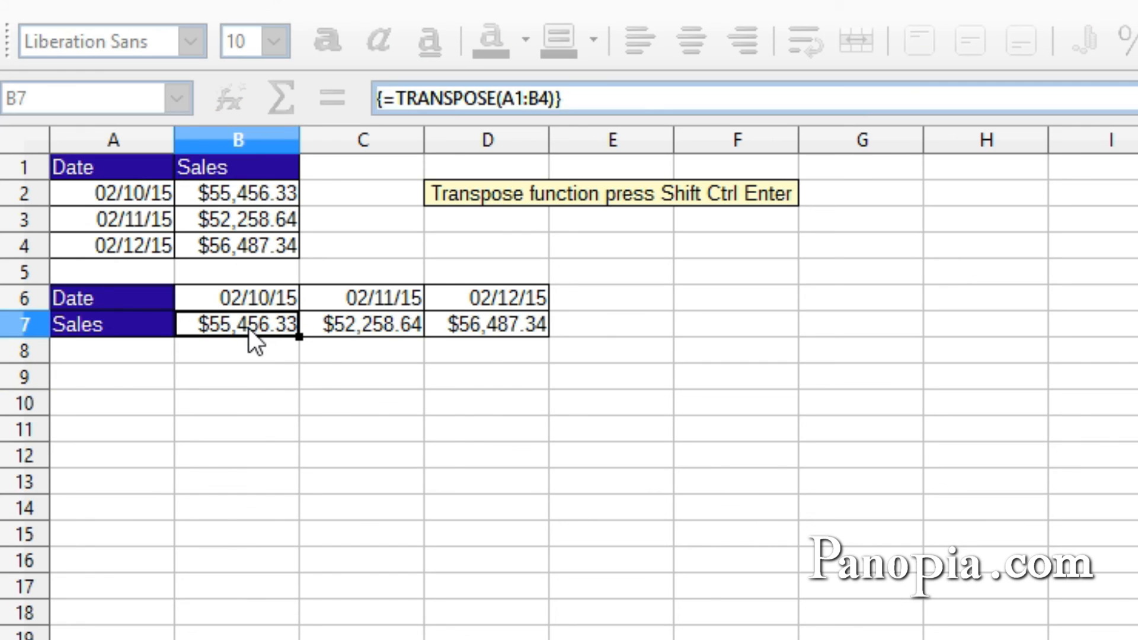
key(Delete)
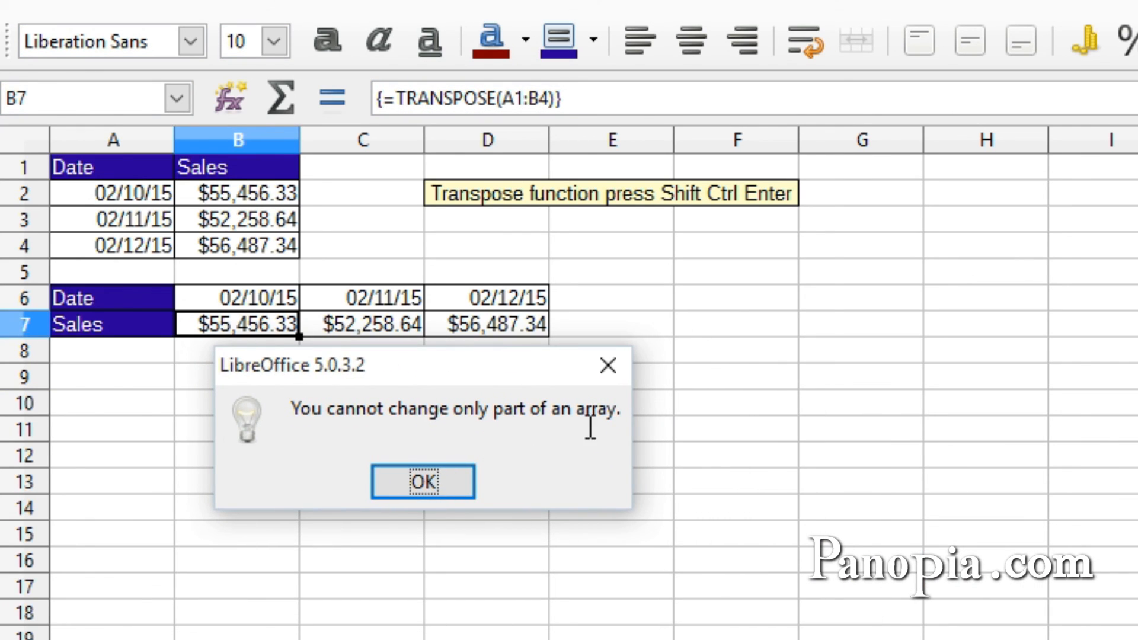
click(413, 482)
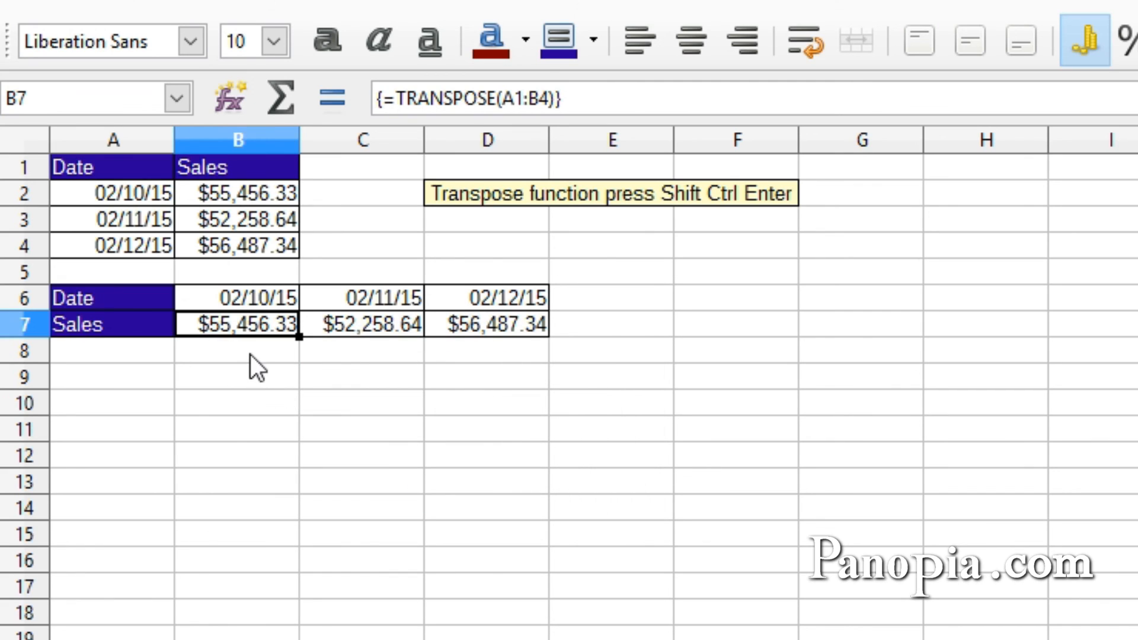
Change the source Sales value for 02/11/15 in cell B3 to 100258.64.
click(220, 220)
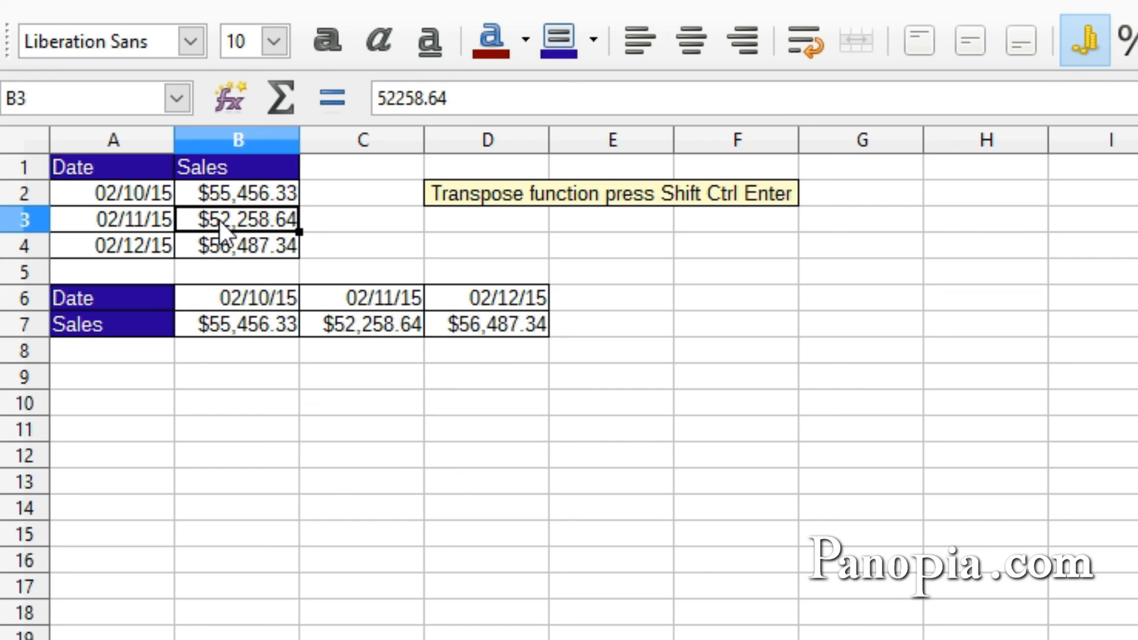
double_click(220, 220)
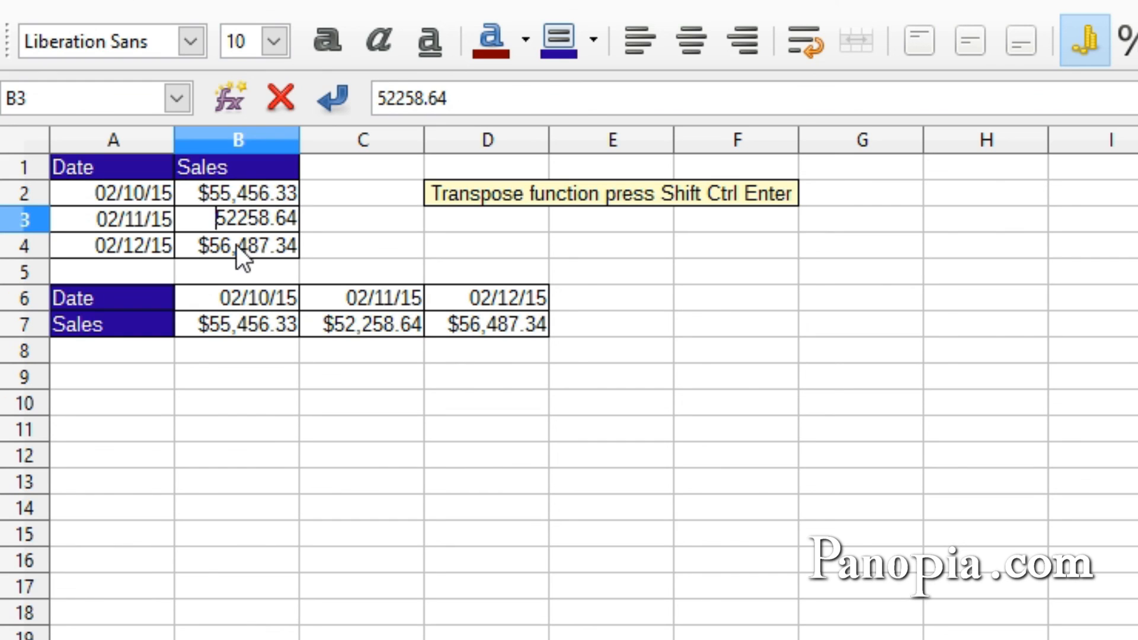
click(237, 244)
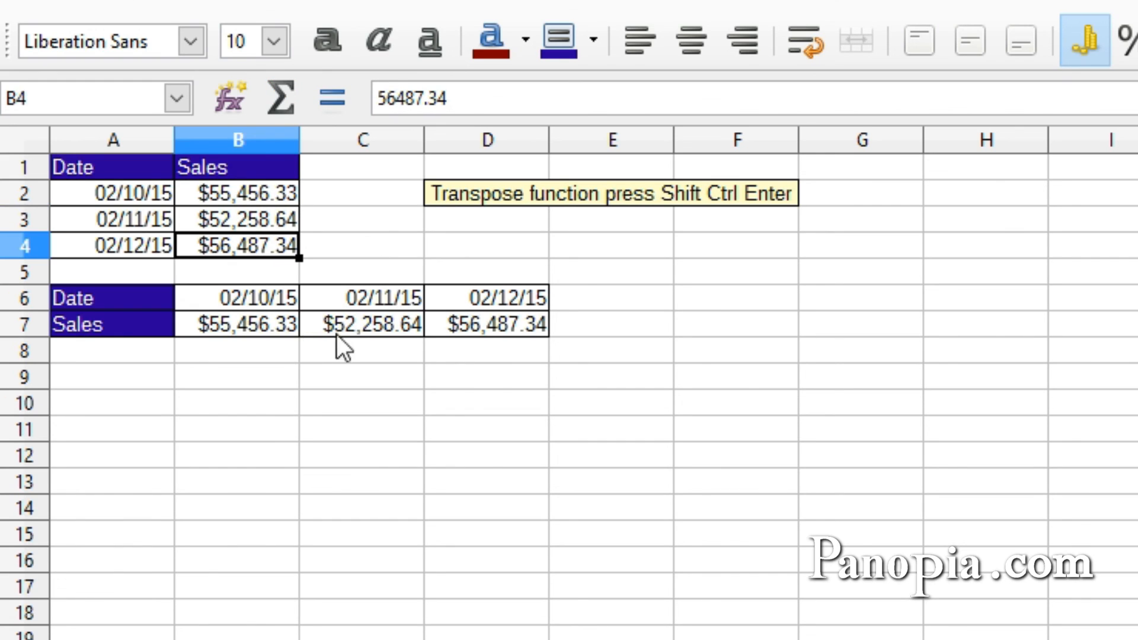
double_click(240, 221)
drag(236, 217, 203, 211)
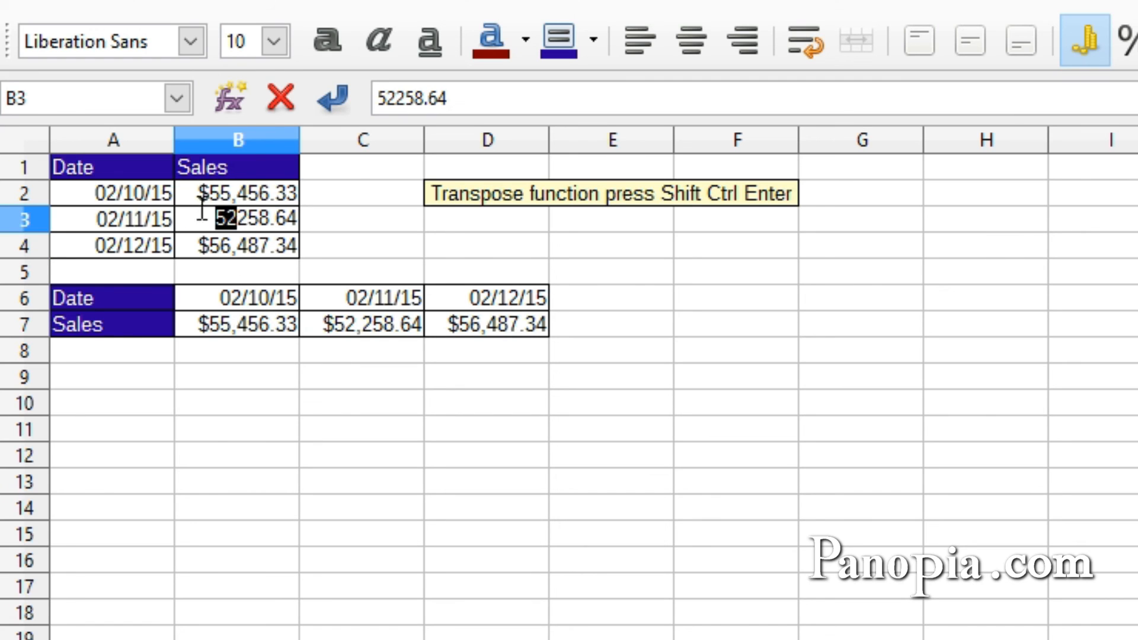
text(100)
key(Return)
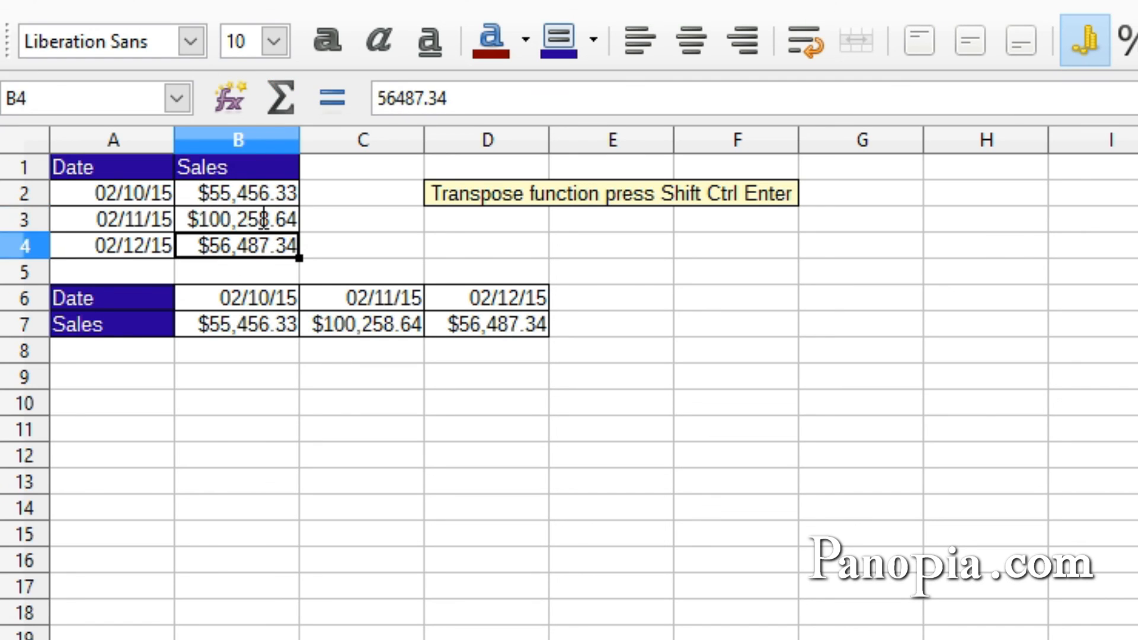